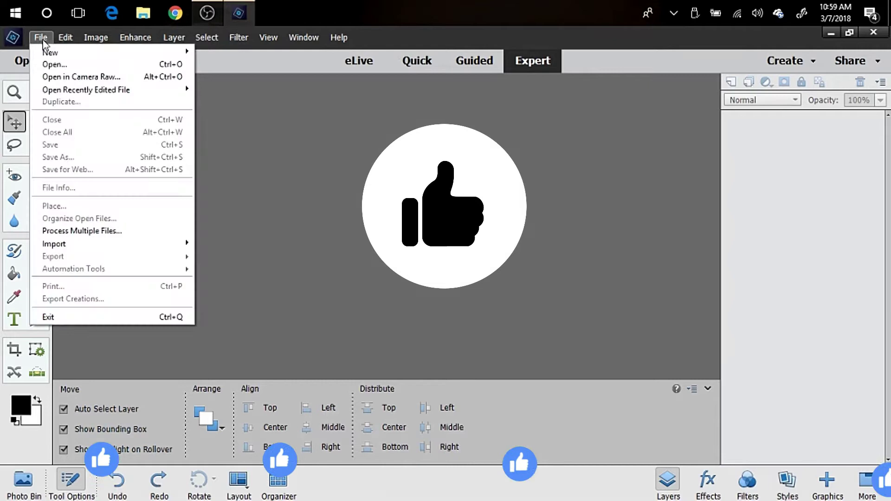
Create a blank 9 × 4 inch, 300 ppi document named 'Image In Text' with a white background.
{"action": "left_click", "coordinate": [223, 52]}
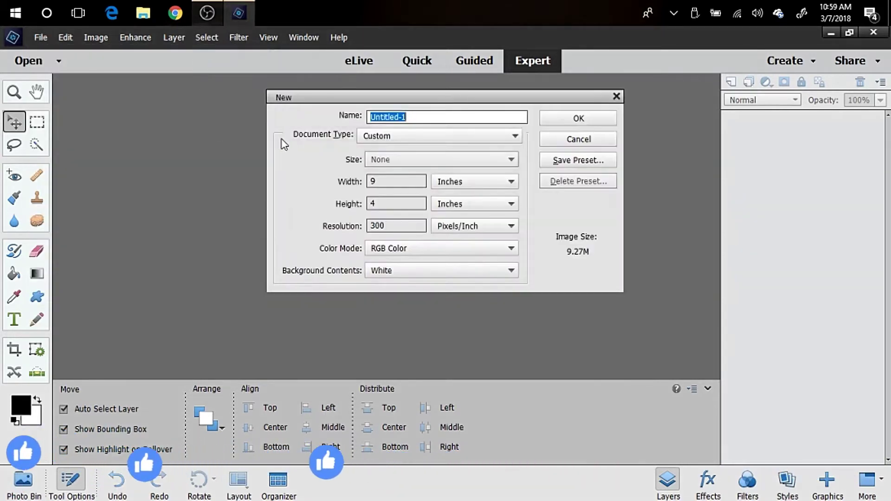
{"action": "type", "text": "Image "}
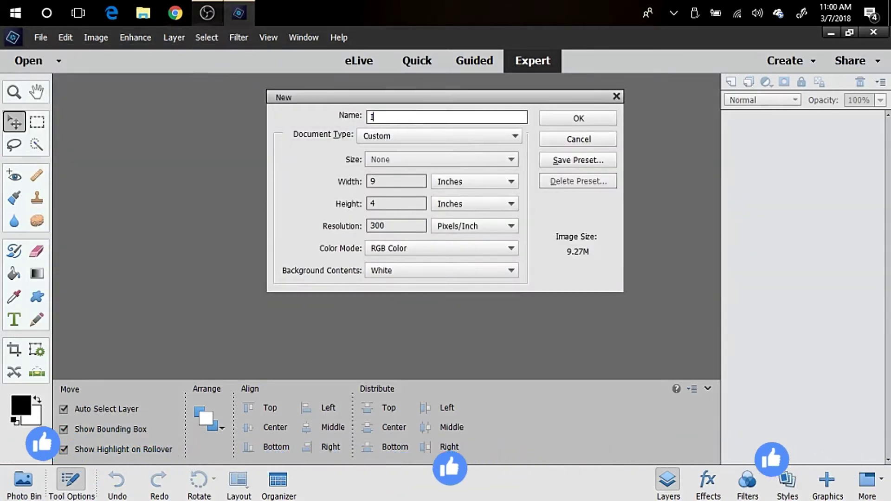
{"action": "type", "text": "In Text"}
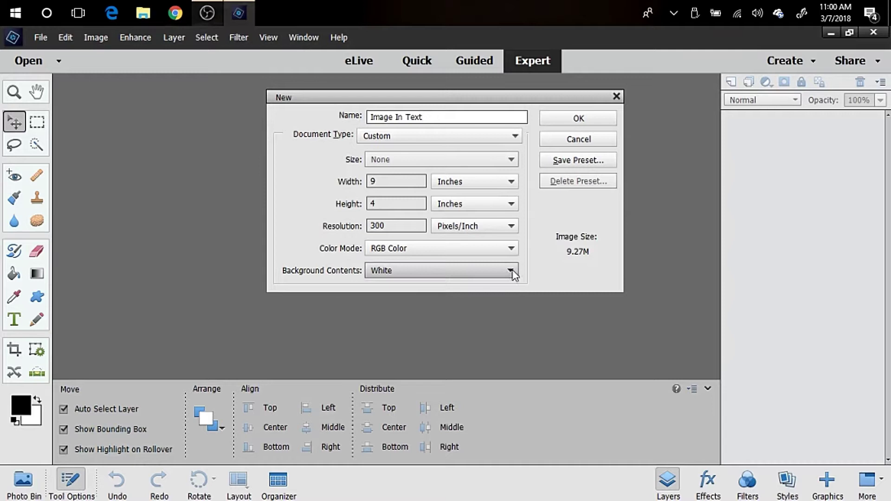
{"action": "left_click", "coordinate": [511, 271]}
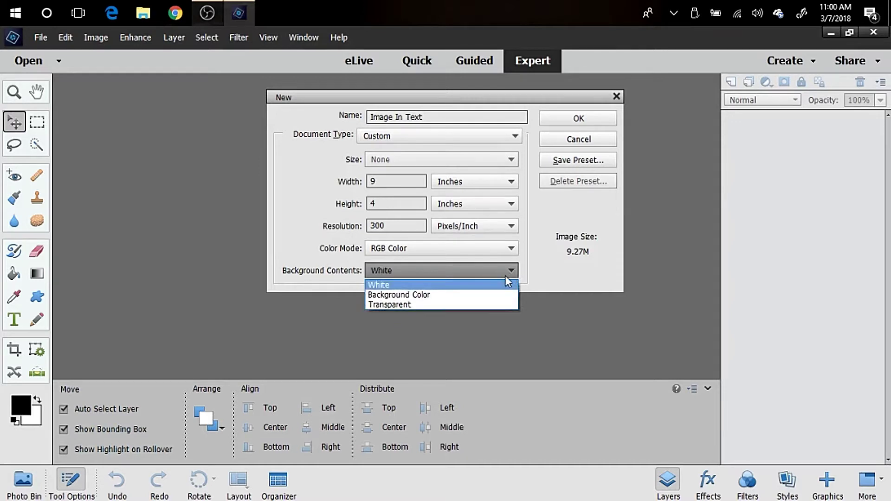
{"action": "left_click", "coordinate": [477, 286]}
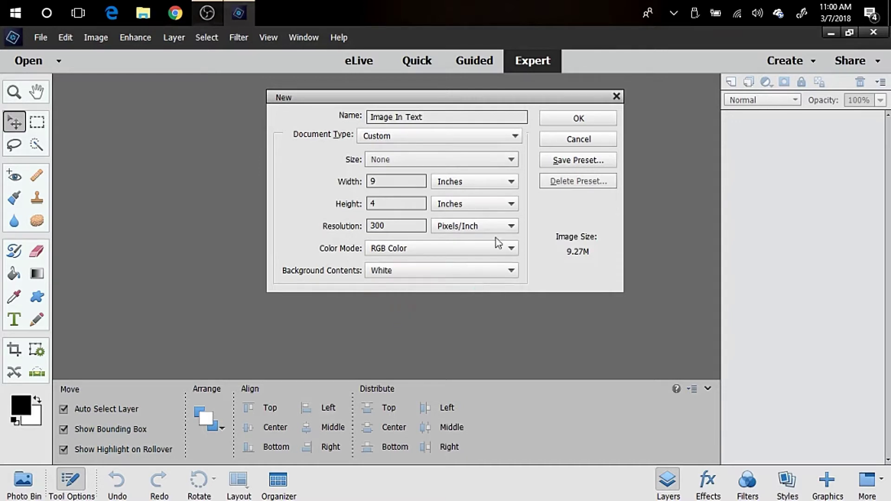
{"action": "left_click", "coordinate": [585, 122]}
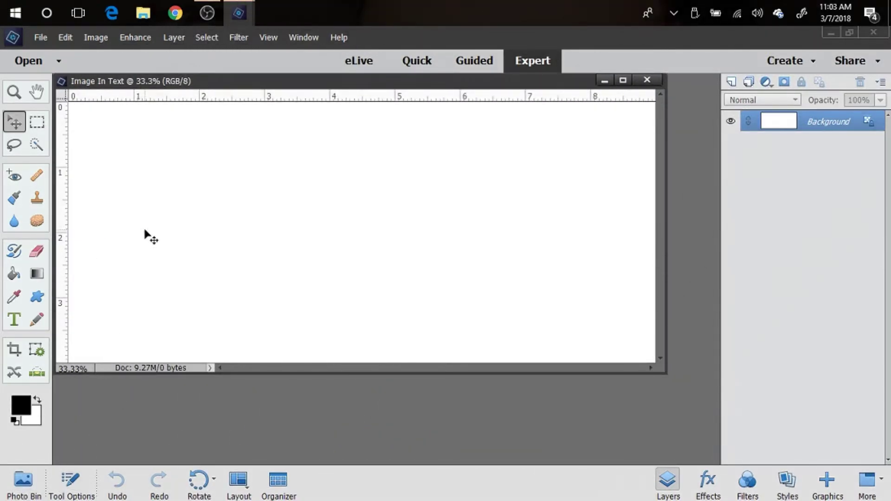
Drag Sunset Havasu.jpg from the Photo Bin into Image In Text and hide its layer.
{"action": "left_click_drag", "start_coordinate": [260, 81], "coordinate": [271, 93]}
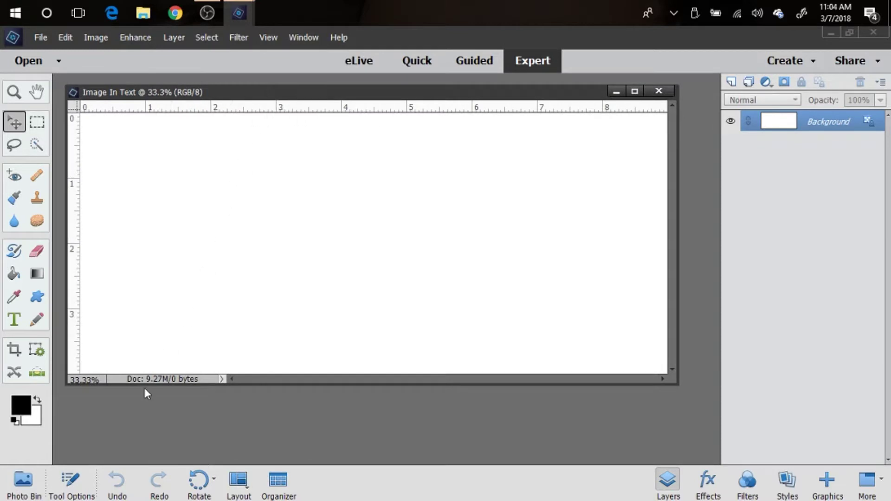
{"action": "left_click", "coordinate": [25, 484]}
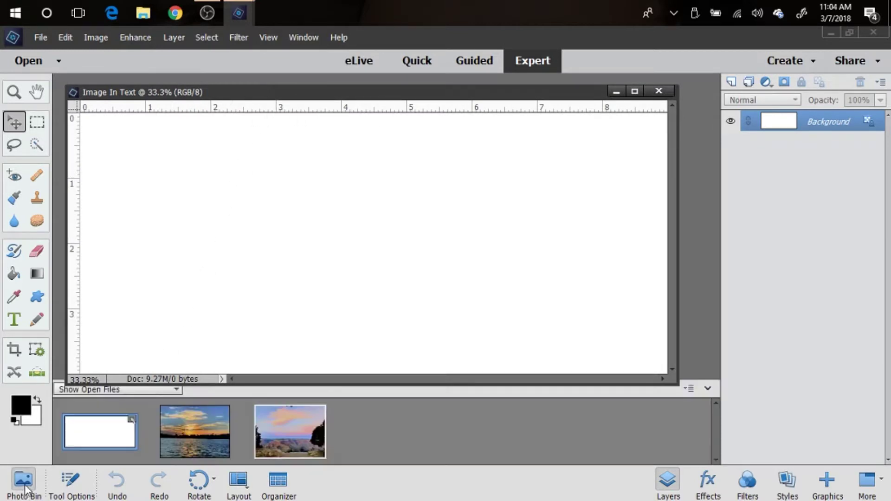
{"action": "left_click", "coordinate": [202, 444]}
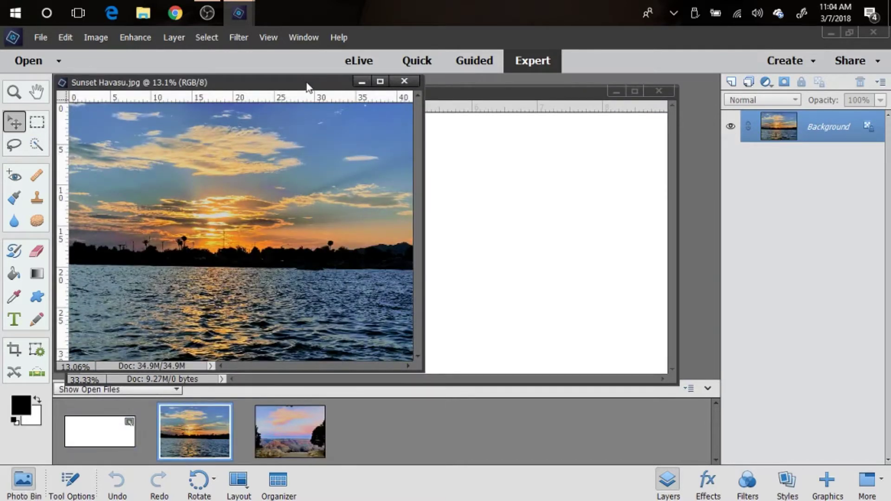
{"action": "left_click_drag", "start_coordinate": [306, 86], "coordinate": [386, 99]}
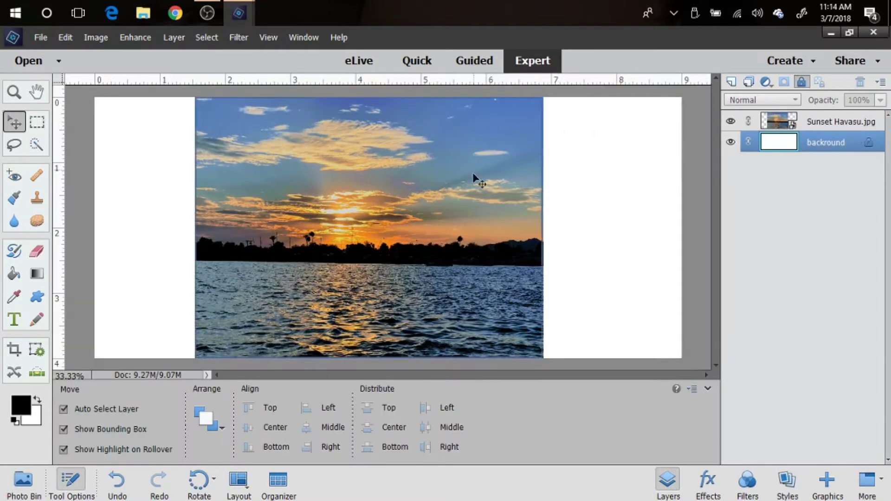
{"action": "left_click", "coordinate": [730, 122]}
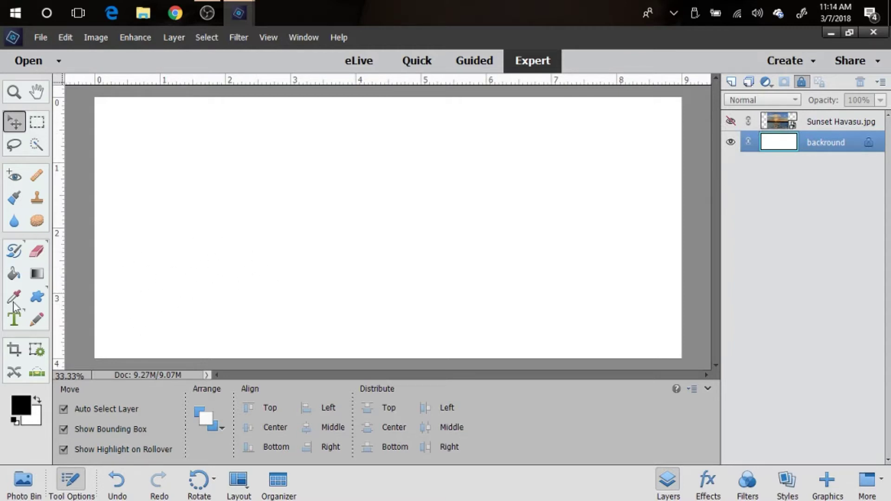
Select the Horizontal Type tool and set the font family to Cooper Std Black.
{"action": "left_click", "coordinate": [14, 319]}
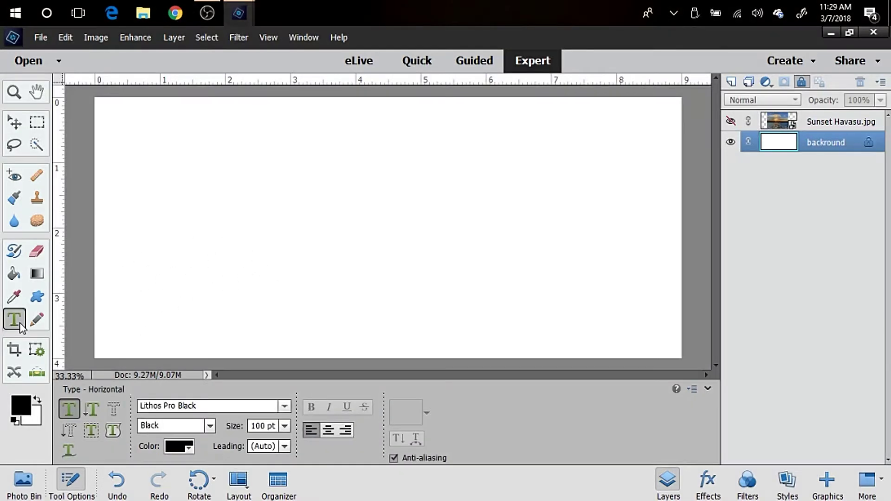
{"action": "left_click", "coordinate": [284, 409]}
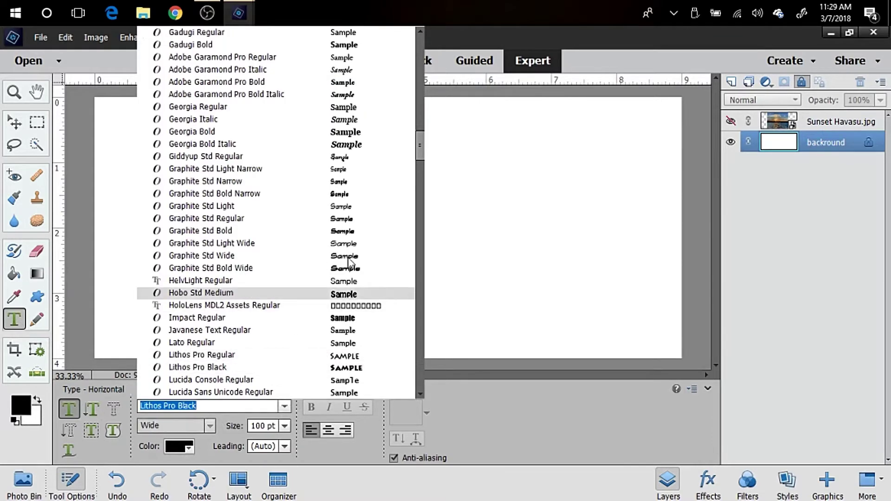
{"action": "left_click_drag", "start_coordinate": [419, 146], "coordinate": [416, 136]}
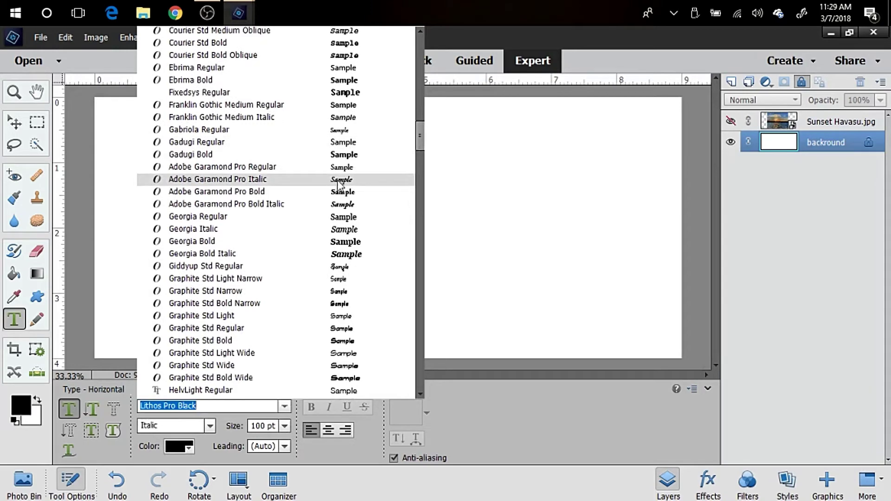
{"action": "left_click_drag", "start_coordinate": [423, 148], "coordinate": [415, 111]}
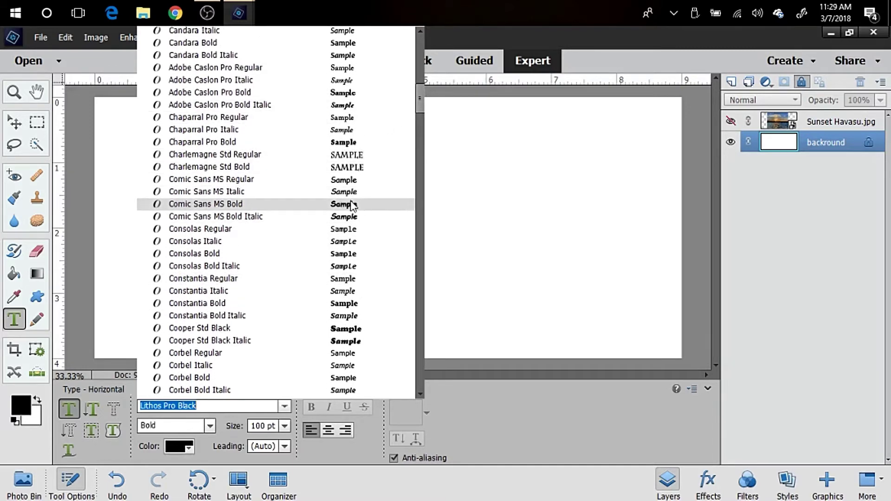
{"action": "left_click_drag", "start_coordinate": [419, 104], "coordinate": [419, 124]}
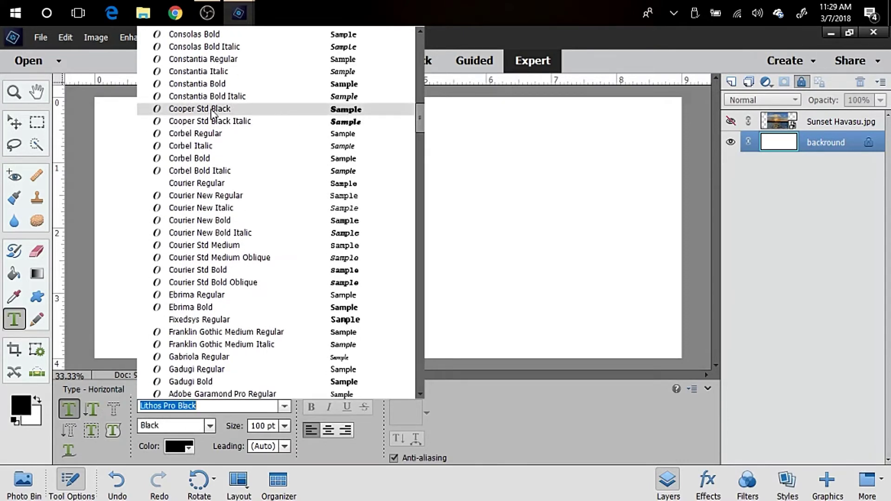
{"action": "left_click", "coordinate": [295, 110]}
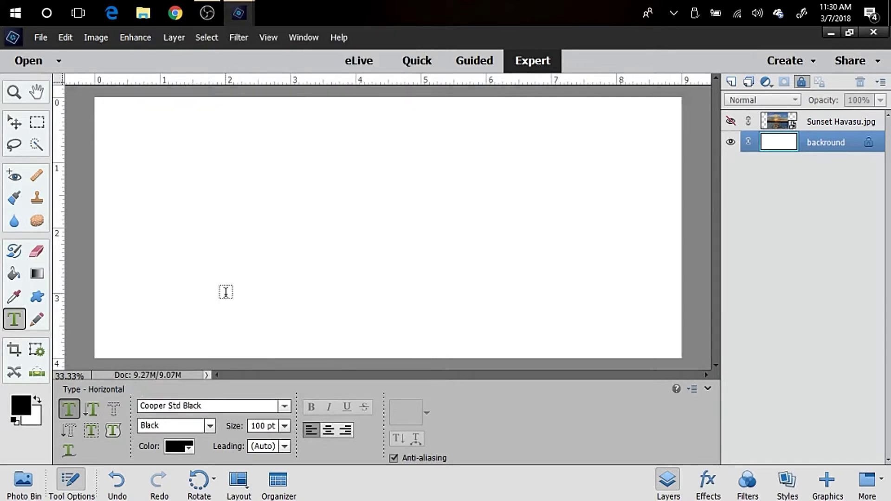
Type ARIZONA at 100 pt on the canvas and commit the text layer.
{"action": "left_click", "coordinate": [189, 233]}
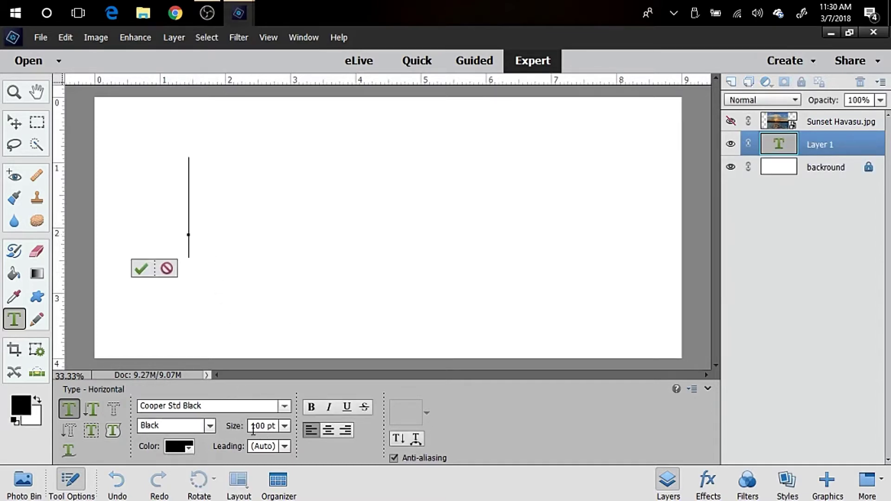
{"action": "left_click", "coordinate": [285, 427]}
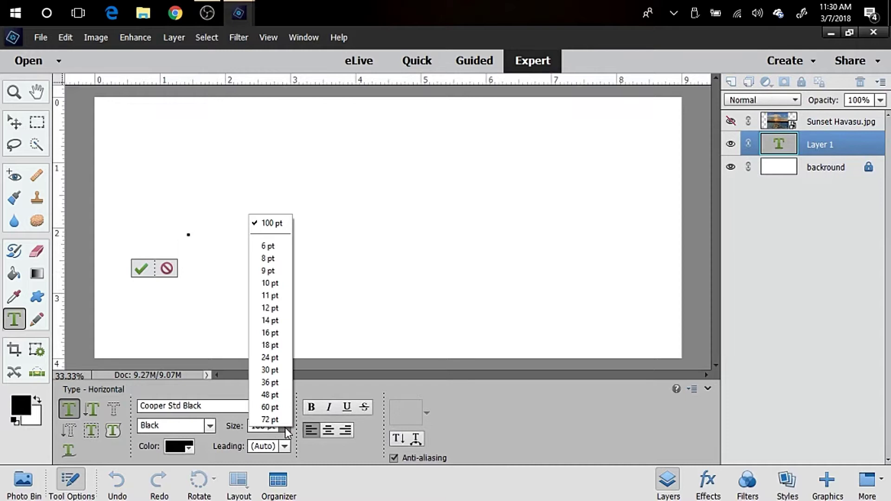
{"action": "left_click", "coordinate": [342, 324]}
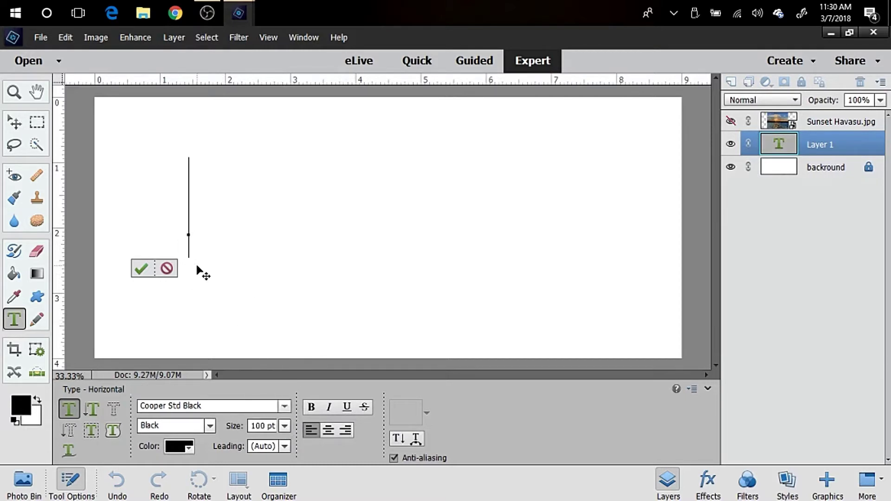
{"action": "type", "text": "A"}
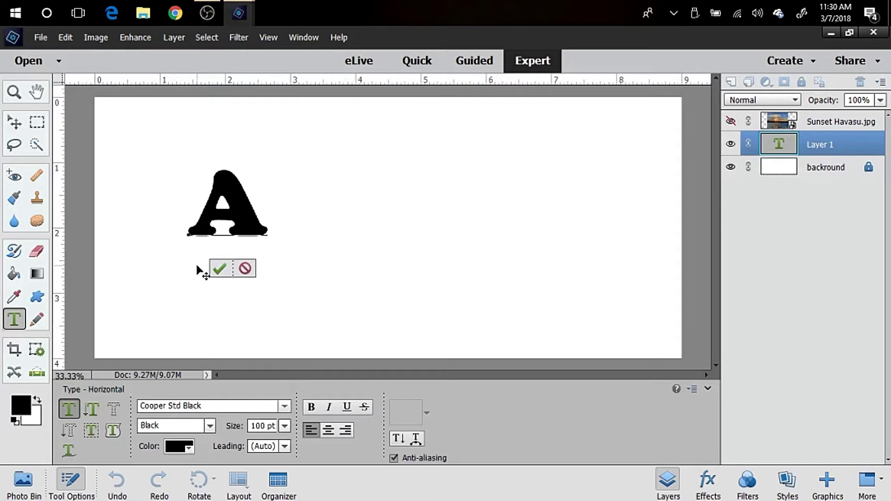
{"action": "type", "text": "RIZ"}
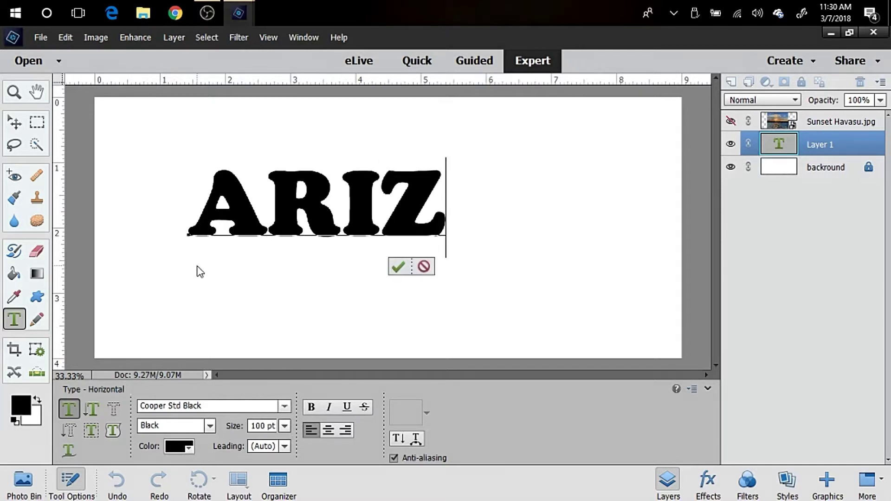
{"action": "type", "text": "ONA"}
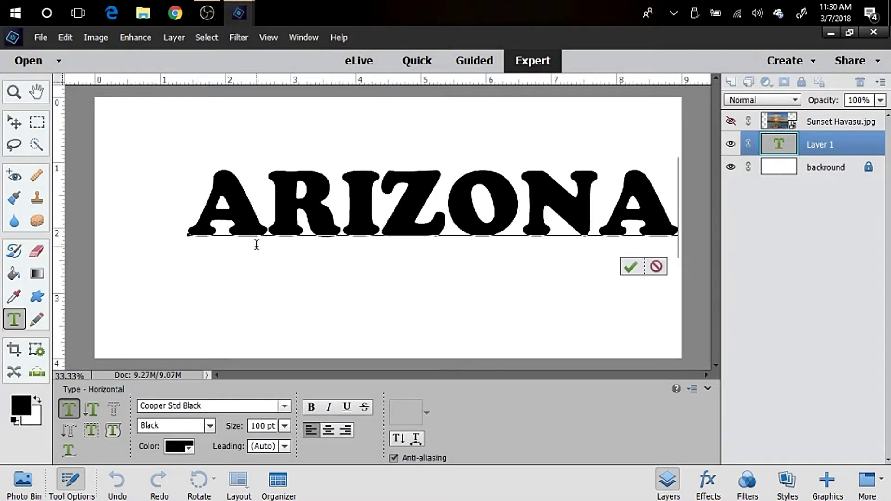
{"action": "left_click", "coordinate": [630, 267]}
Move the ARIZONA text to the canvas centre and unhide the sunset photo layer.
{"action": "key", "text": "v"}
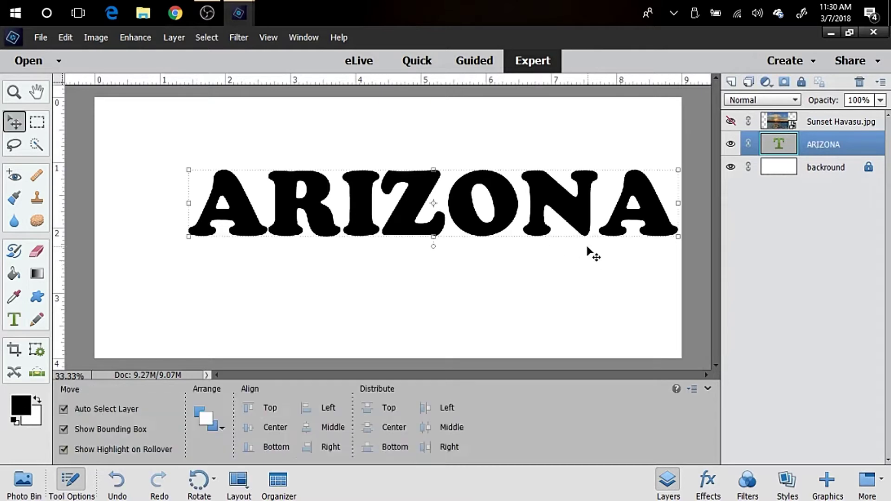
{"action": "left_click_drag", "start_coordinate": [529, 228], "coordinate": [498, 236]}
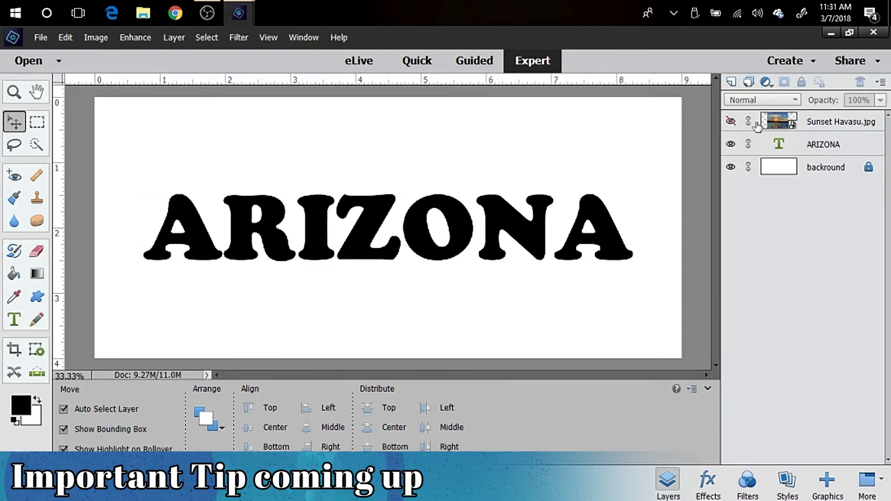
{"action": "left_click", "coordinate": [731, 122]}
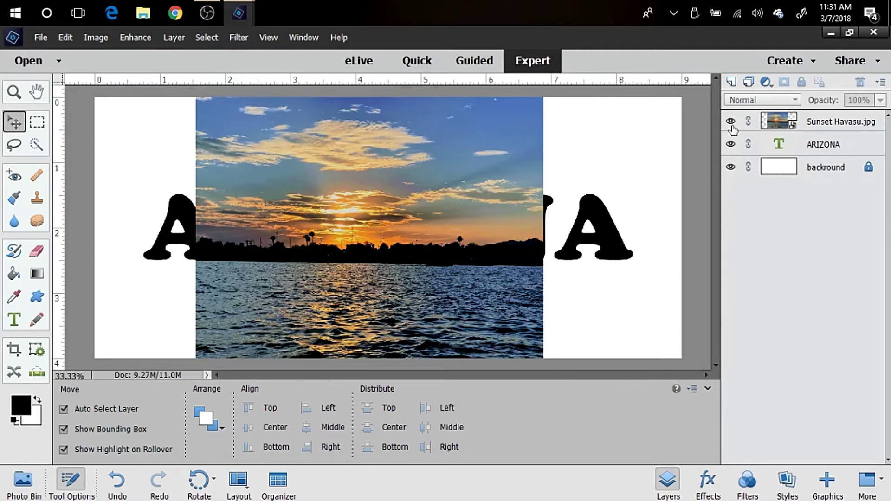
Nudge the sunset photo slightly left and reselect its layer above ARIZONA.
{"action": "left_click_drag", "start_coordinate": [524, 184], "coordinate": [523, 184]}
{"action": "left_click", "coordinate": [552, 358]}
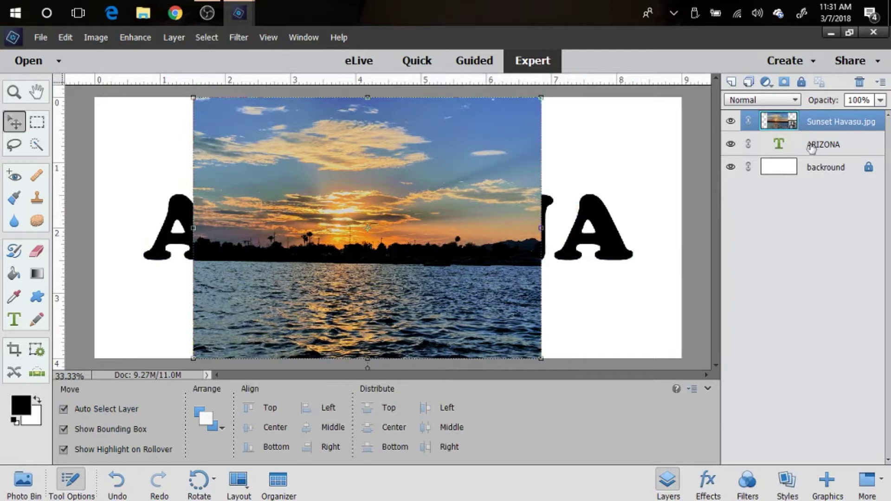
{"action": "left_click", "coordinate": [796, 146]}
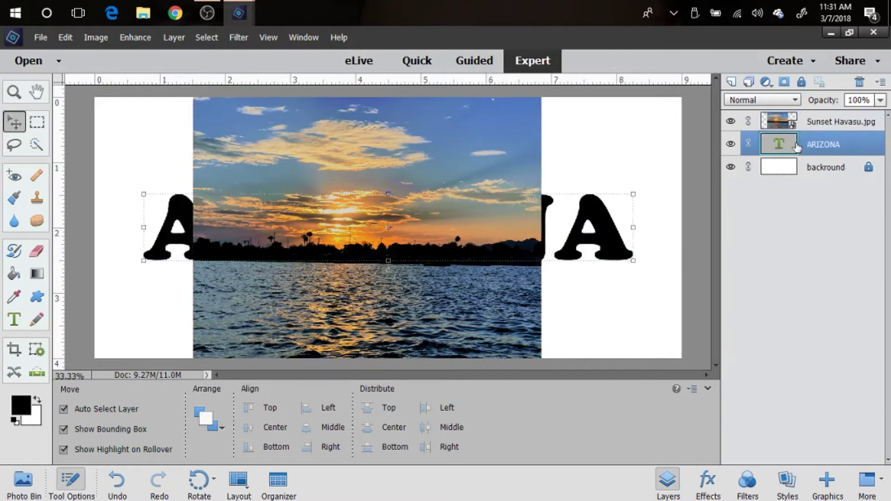
{"action": "left_click", "coordinate": [806, 126]}
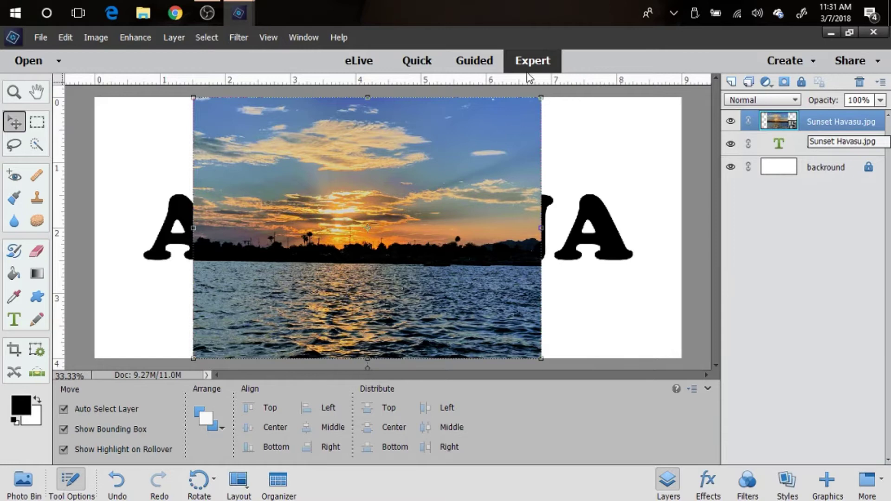
Clip the Sunset Havasu photo layer to the ARIZONA text with Create Clipping Mask.
{"action": "left_click", "coordinate": [174, 38]}
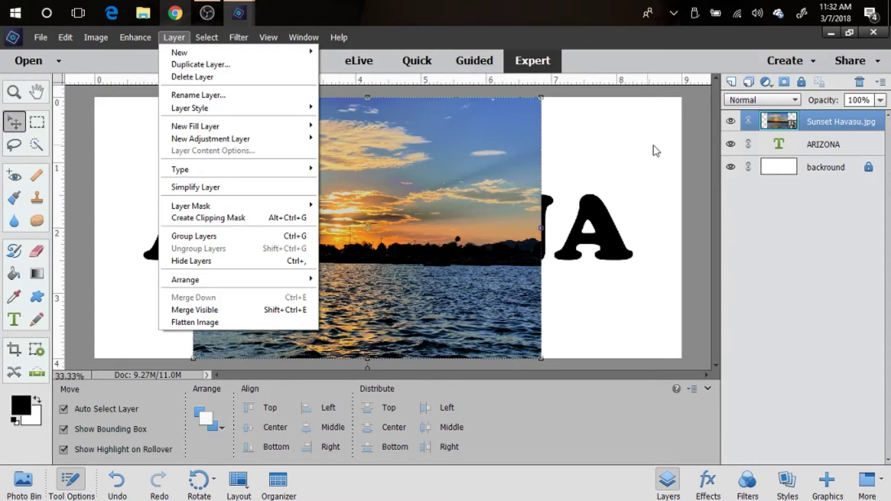
{"action": "left_click", "coordinate": [244, 217]}
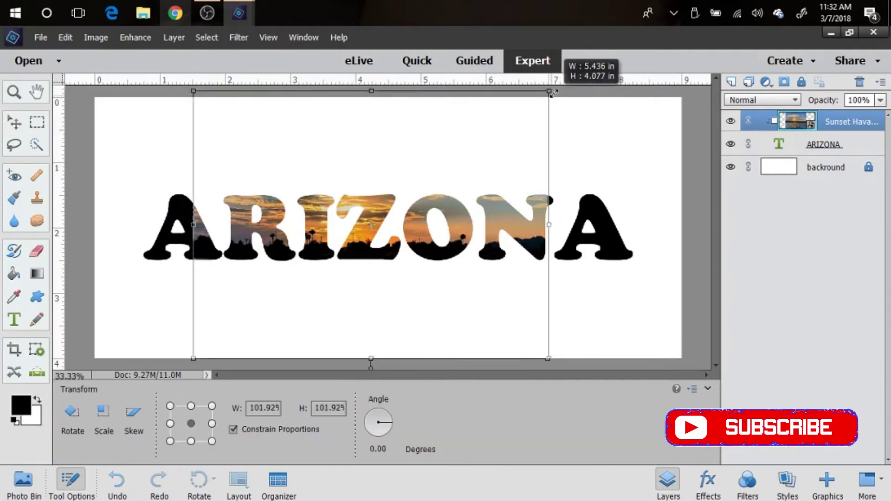
Scale the clipped sunset photo to about 124%, stretch it left, and shift it to fill ARIZONA.
{"action": "left_click_drag", "start_coordinate": [551, 93], "coordinate": [568, 90]}
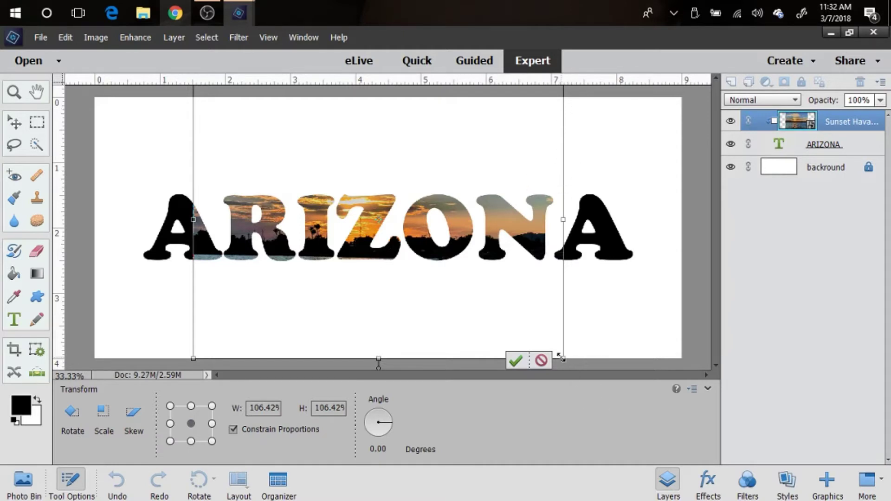
{"action": "left_click_drag", "start_coordinate": [562, 358], "coordinate": [691, 388]}
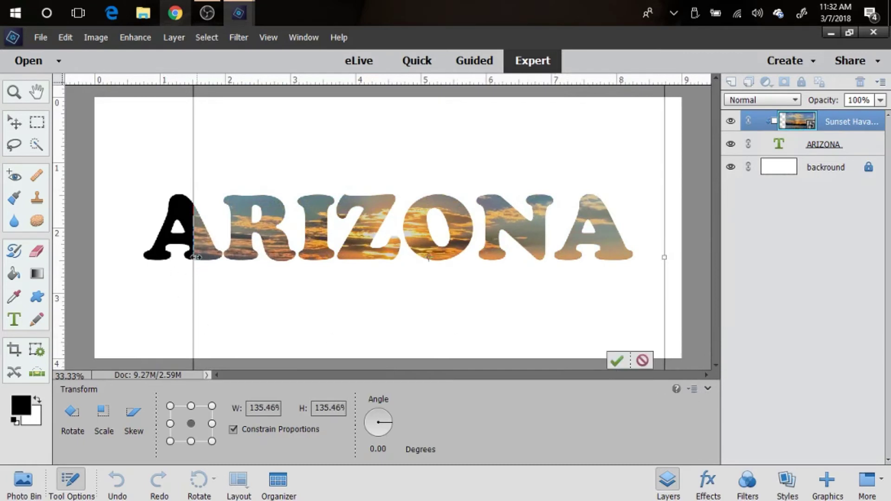
{"action": "left_click_drag", "start_coordinate": [195, 257], "coordinate": [133, 256]}
{"action": "left_click_drag", "start_coordinate": [207, 302], "coordinate": [247, 305]}
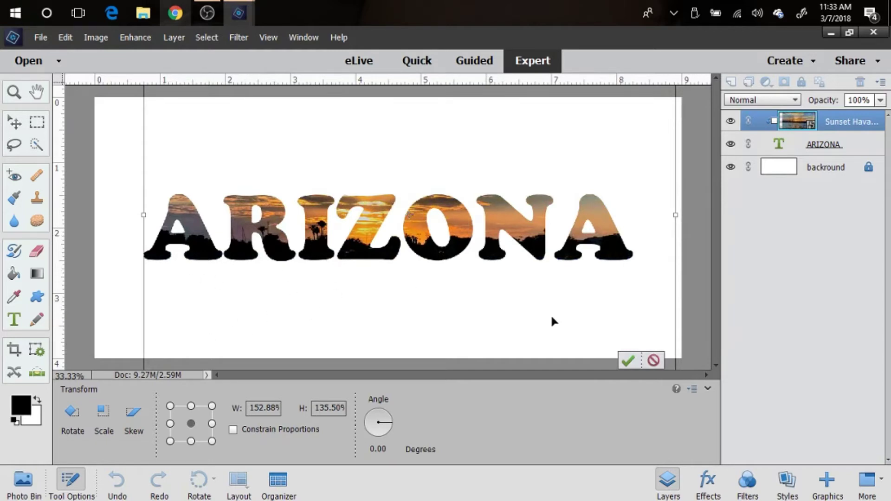
{"action": "left_click_drag", "start_coordinate": [660, 149], "coordinate": [543, 171]}
{"action": "key", "text": "Return"}
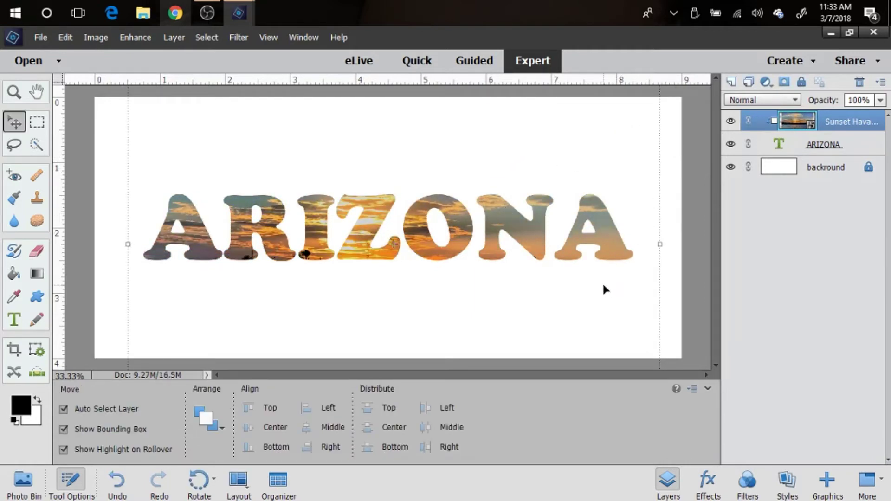
{"action": "left_click_drag", "start_coordinate": [582, 292], "coordinate": [513, 264]}
{"action": "left_click_drag", "start_coordinate": [500, 219], "coordinate": [522, 205]}
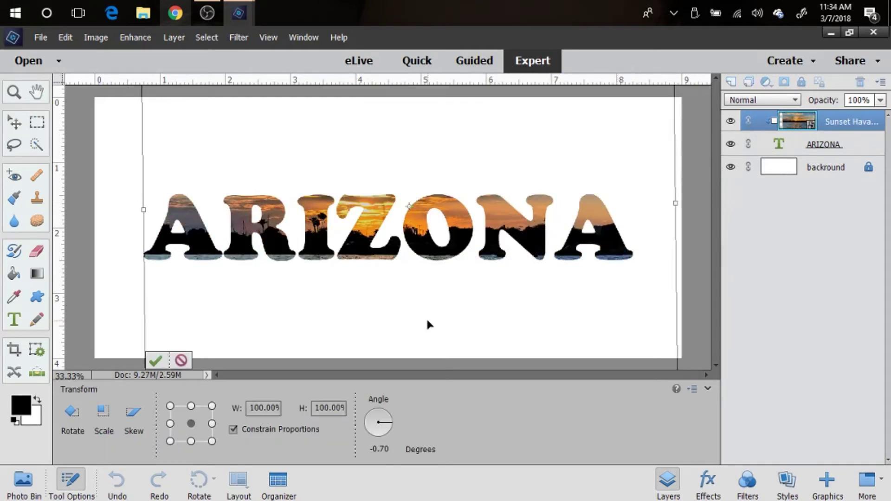
Commit the photo placement, then give ARIZONA a black drop shadow: size 5 px, distance 25 px, 75% opacity.
{"action": "left_click", "coordinate": [156, 361]}
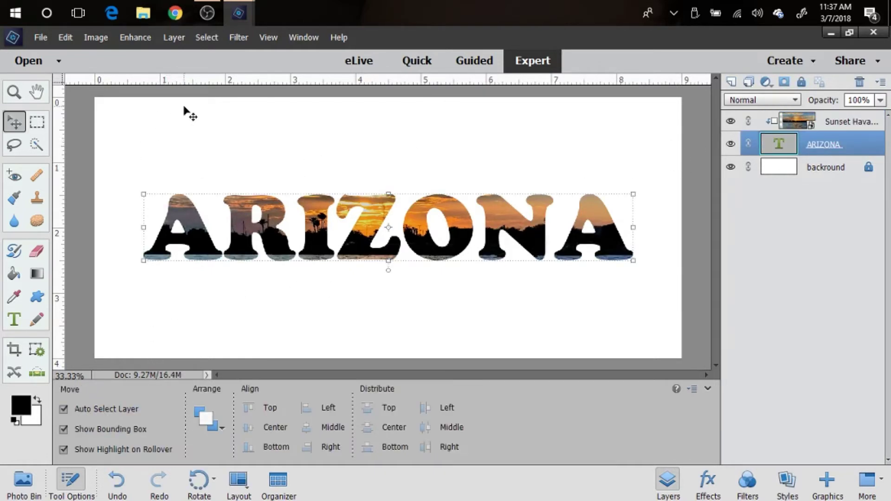
{"action": "left_click", "coordinate": [182, 42]}
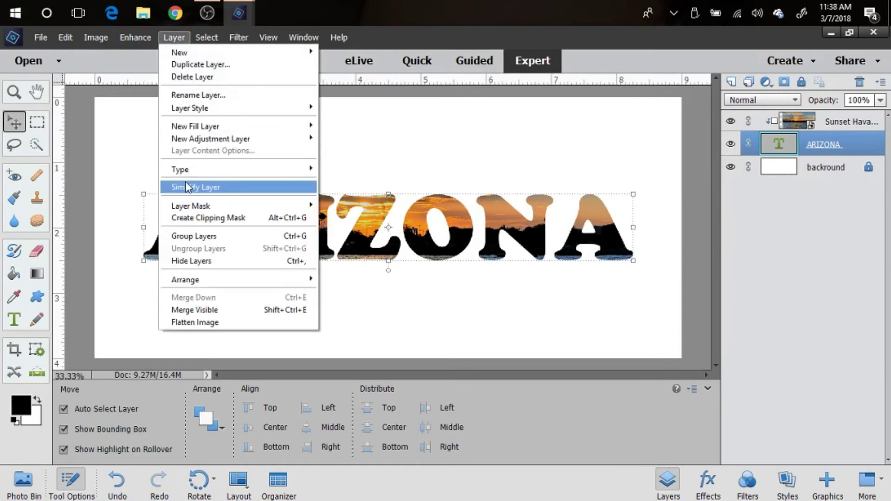
{"action": "mouse_move", "coordinate": [193, 109]}
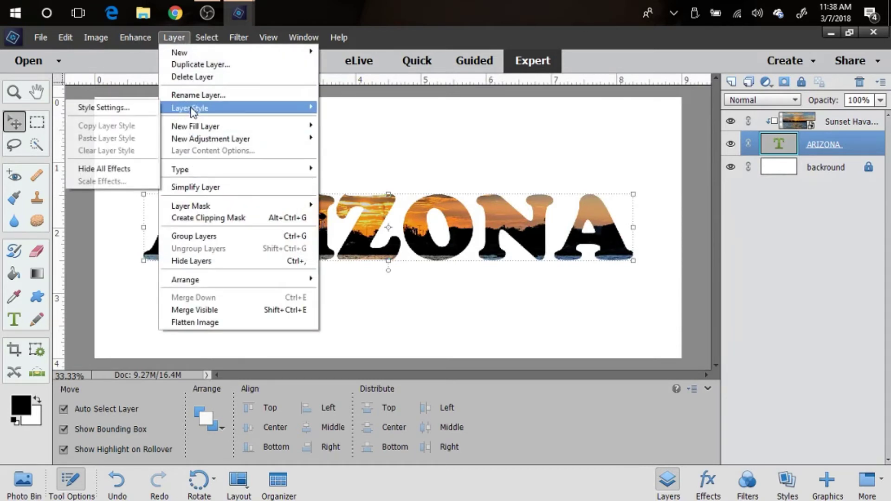
{"action": "left_click", "coordinate": [151, 110]}
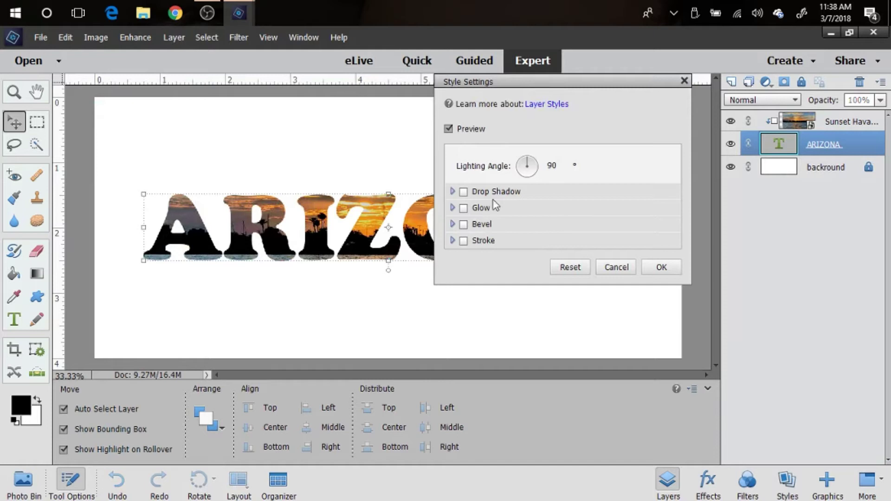
{"action": "left_click", "coordinate": [464, 192]}
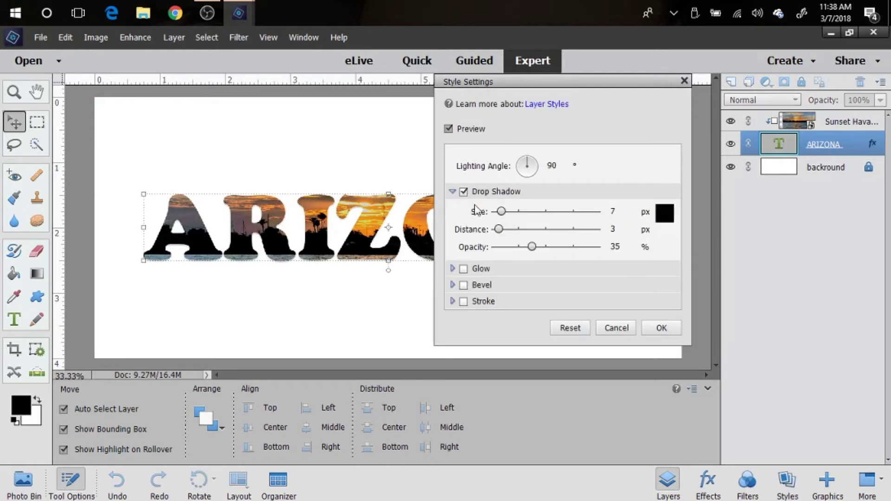
{"action": "left_click_drag", "start_coordinate": [502, 215], "coordinate": [500, 216]}
{"action": "mouse_move", "coordinate": [500, 231]}
{"action": "left_mouse_down"}
{"action": "mouse_move", "coordinate": [541, 234]}
{"action": "mouse_move", "coordinate": [522, 243]}
{"action": "mouse_move", "coordinate": [515, 233]}
{"action": "left_mouse_up"}
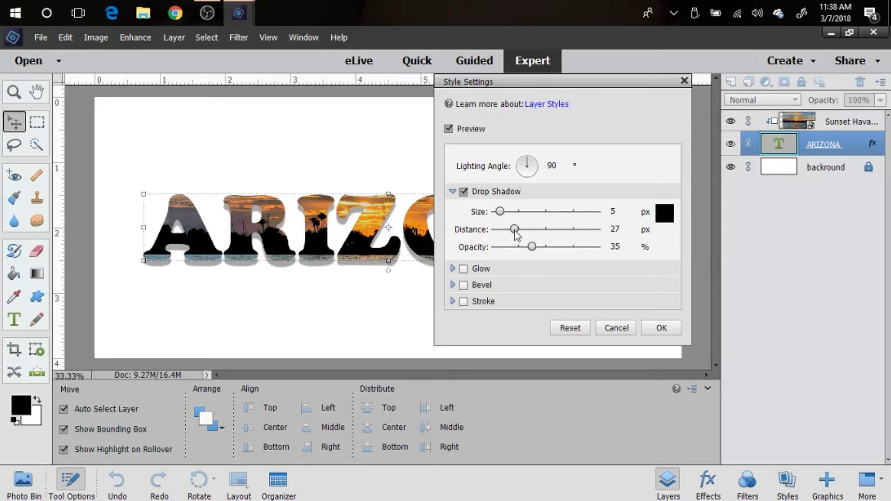
{"action": "left_click_drag", "start_coordinate": [516, 236], "coordinate": [514, 235]}
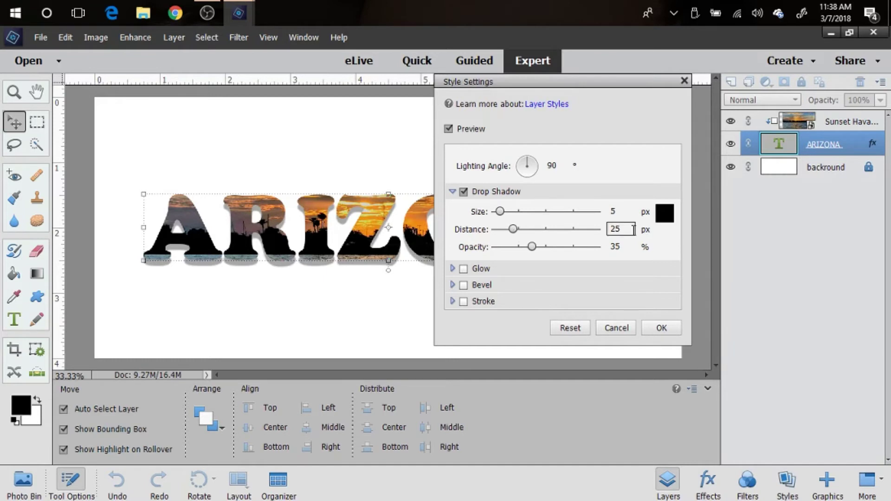
{"action": "left_click", "coordinate": [666, 217]}
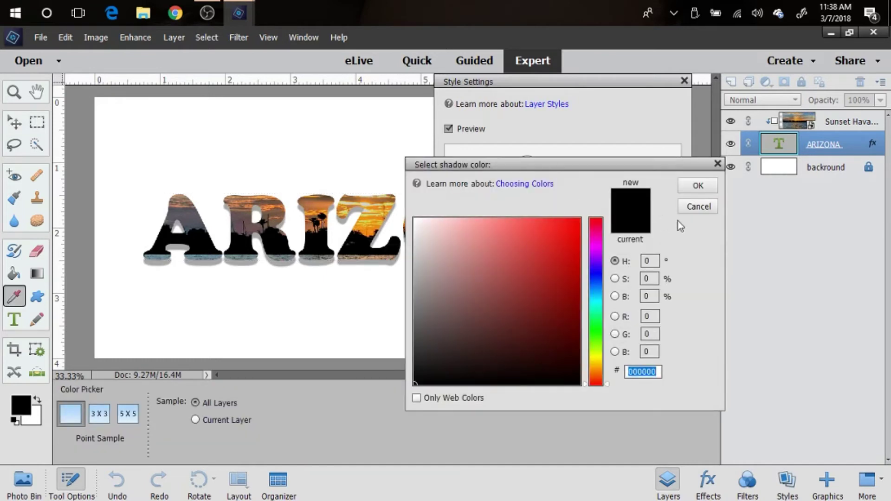
{"action": "left_click", "coordinate": [698, 186]}
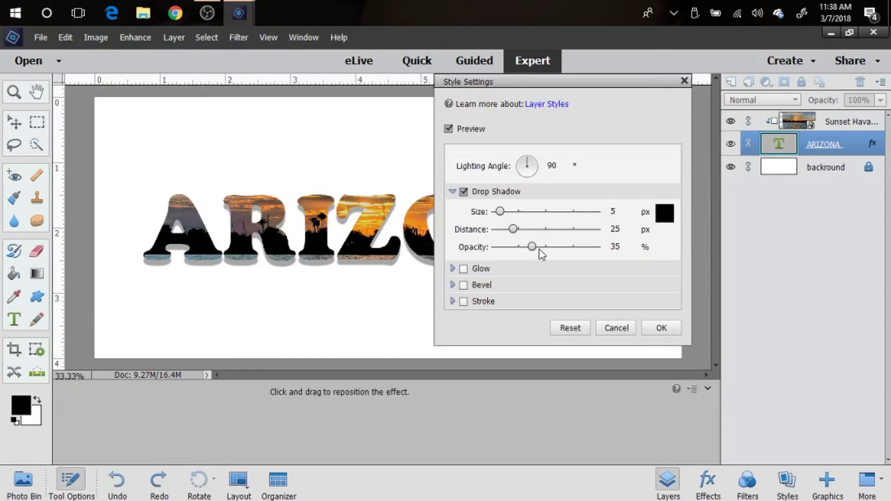
{"action": "left_click_drag", "start_coordinate": [535, 249], "coordinate": [572, 252]}
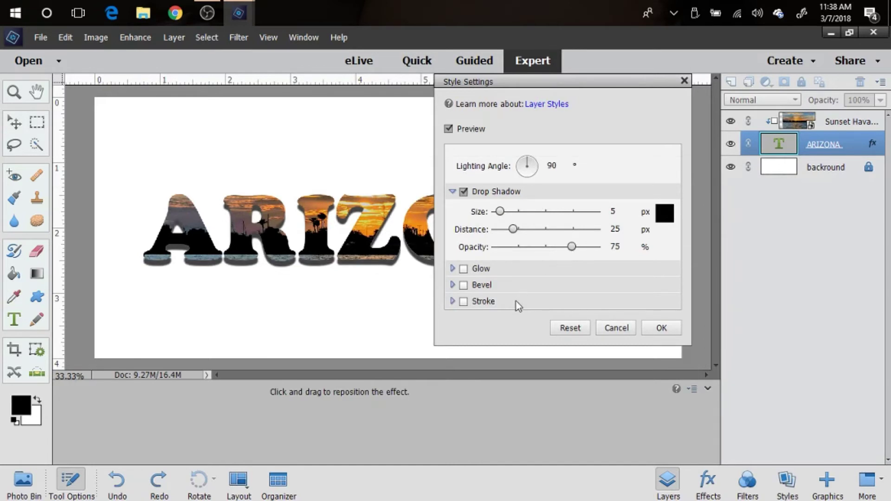
Add an inner glow of 27 px at 75% opacity and apply both layer styles.
{"action": "left_click", "coordinate": [463, 269]}
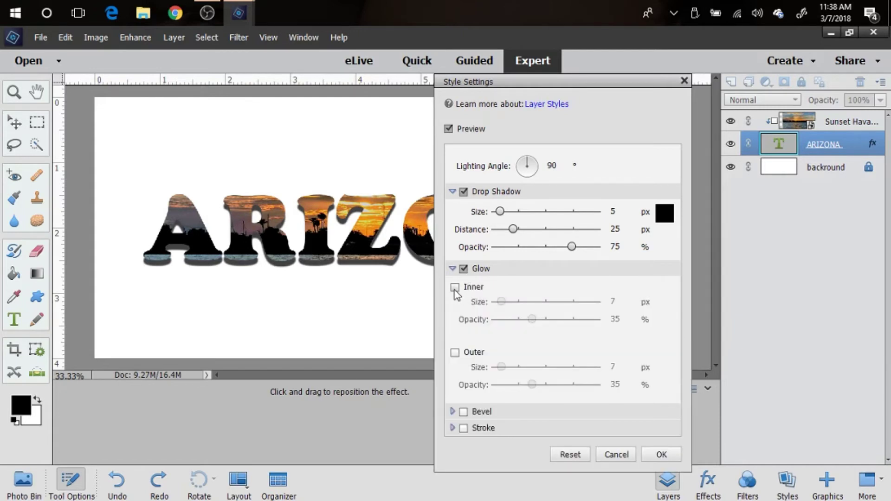
{"action": "left_click", "coordinate": [455, 288]}
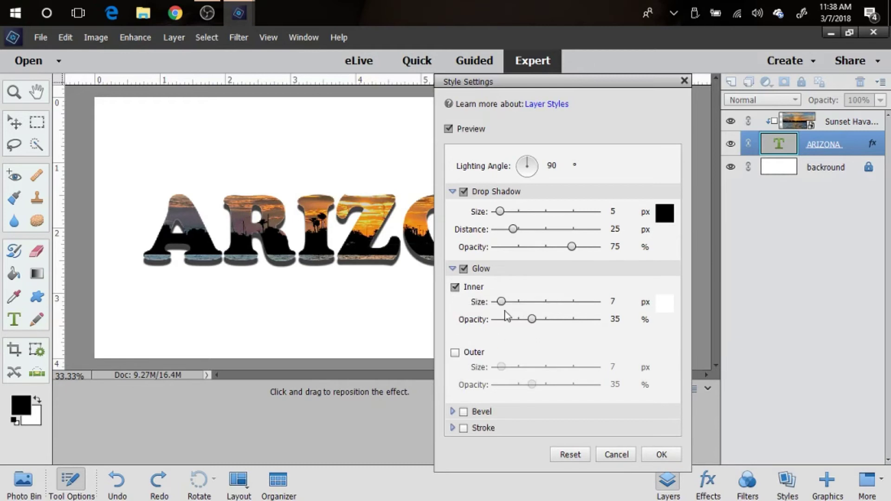
{"action": "left_click_drag", "start_coordinate": [503, 306], "coordinate": [509, 303]}
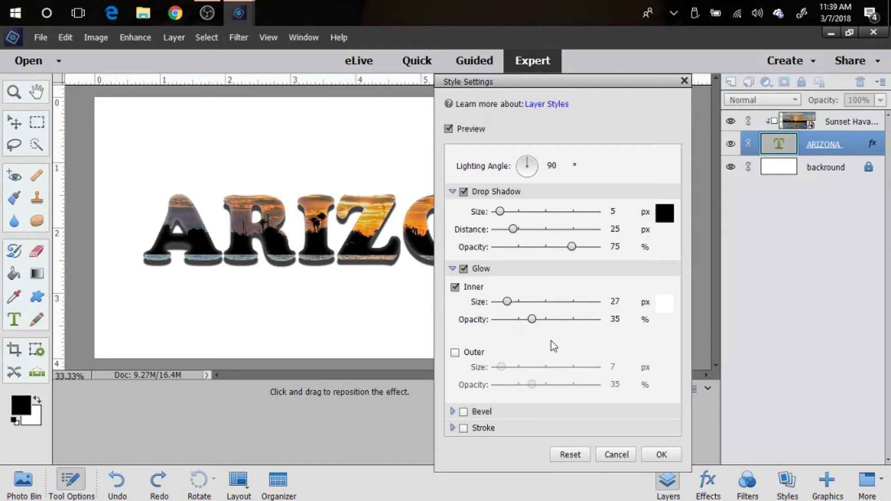
{"action": "left_click_drag", "start_coordinate": [533, 322], "coordinate": [572, 328]}
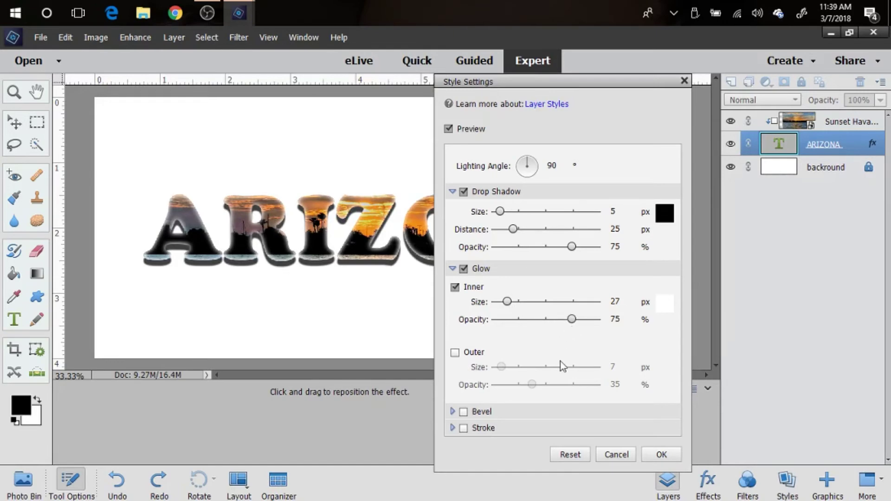
{"action": "left_click", "coordinate": [645, 458]}
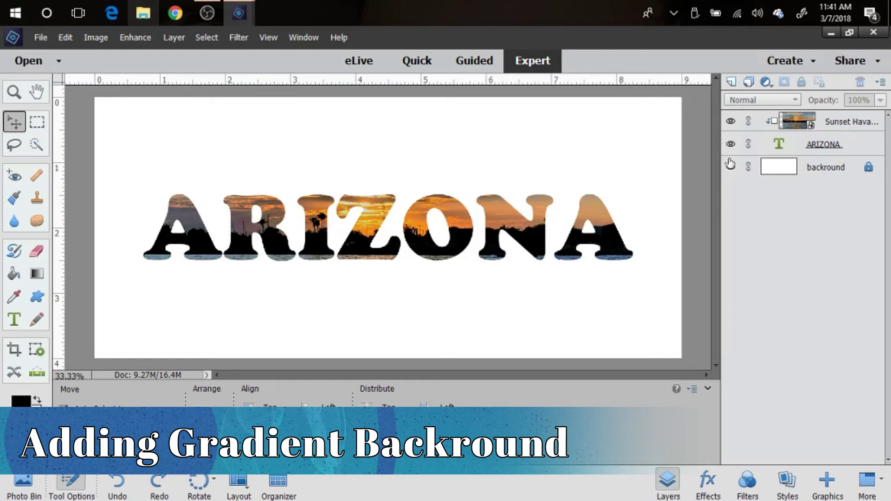
Make the backround layer active, keeping the photo and text layers visible.
{"action": "left_click", "coordinate": [730, 122]}
{"action": "left_click", "coordinate": [730, 144]}
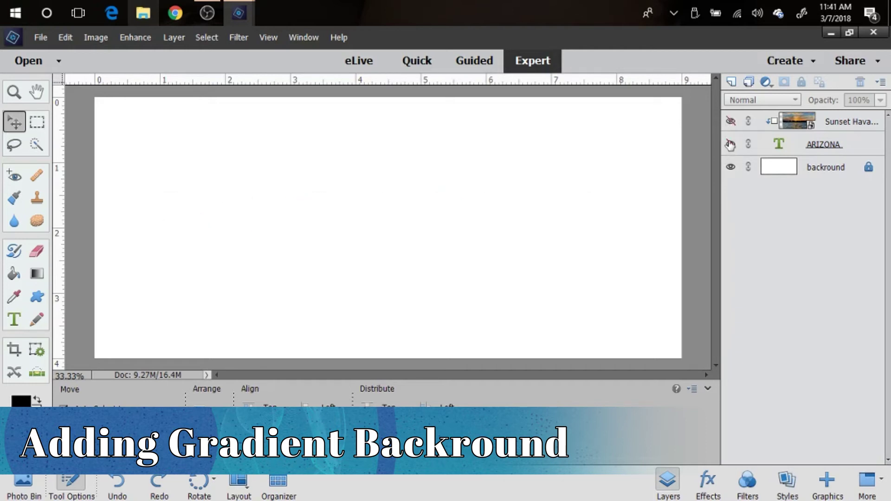
{"action": "left_click", "coordinate": [813, 168]}
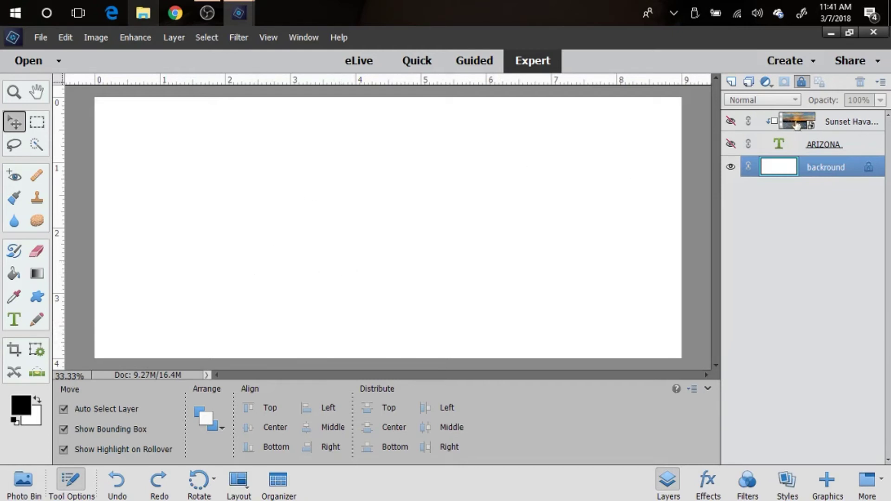
{"action": "left_click", "coordinate": [732, 122]}
{"action": "left_click", "coordinate": [730, 144]}
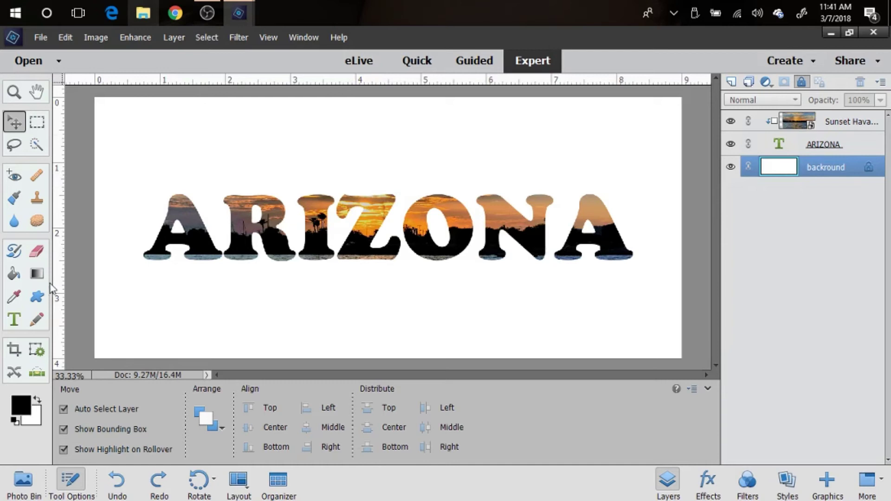
Choose the Gradient tool with the Foreground to Background gradient and black-over-white colours.
{"action": "left_click", "coordinate": [40, 275]}
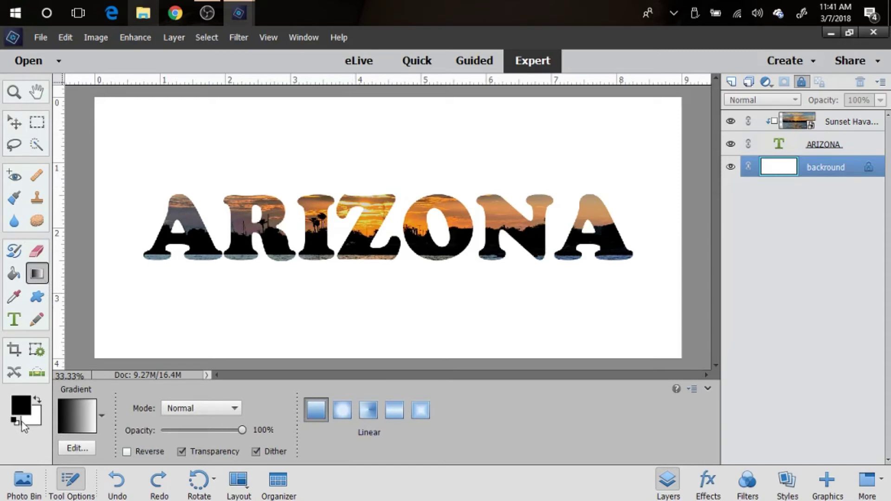
{"action": "left_click", "coordinate": [40, 400]}
{"action": "left_click", "coordinate": [38, 398]}
{"action": "left_click", "coordinate": [74, 415]}
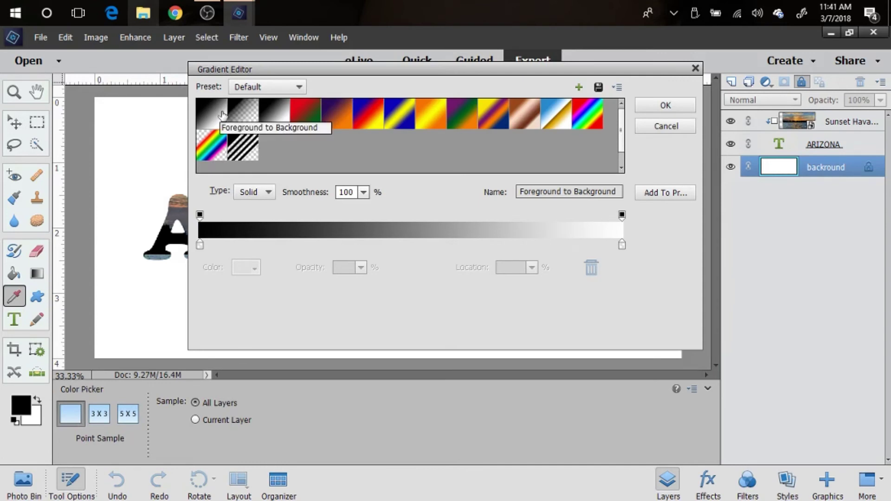
{"action": "left_click", "coordinate": [664, 104]}
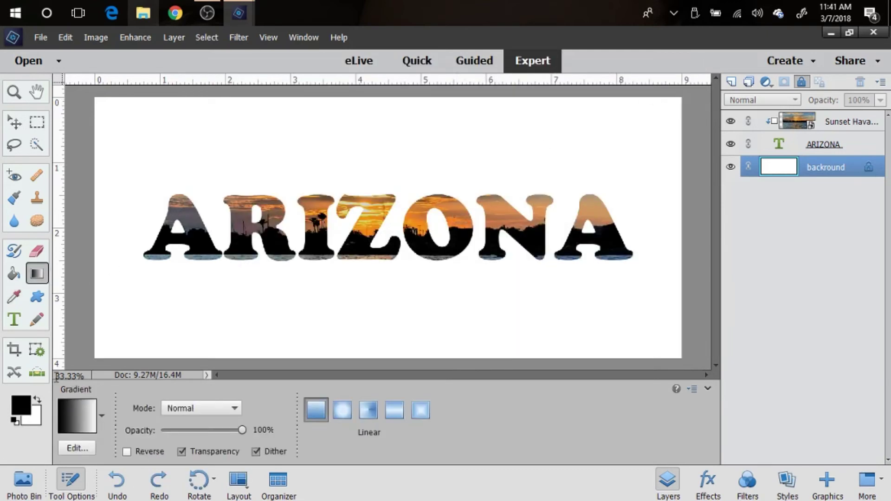
Set the foreground colour to golden yellow #dbba25 sampled from the Z in ARIZONA.
{"action": "left_click", "coordinate": [22, 409]}
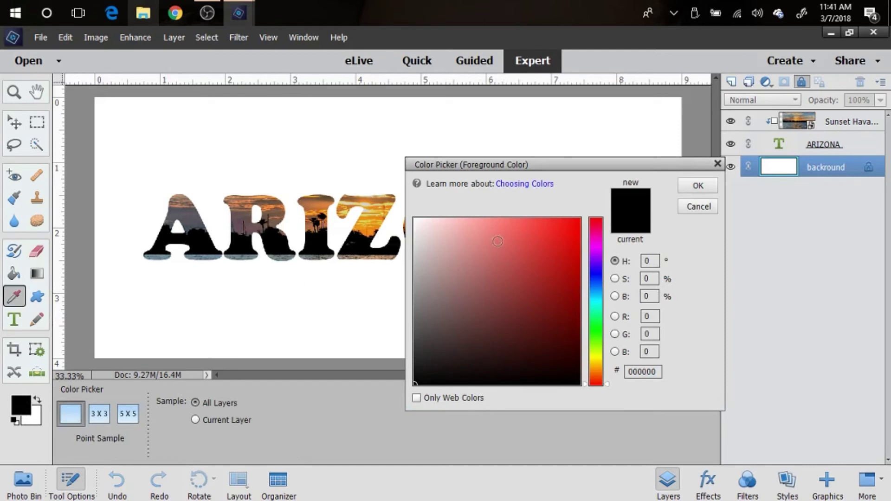
{"action": "left_click", "coordinate": [375, 227]}
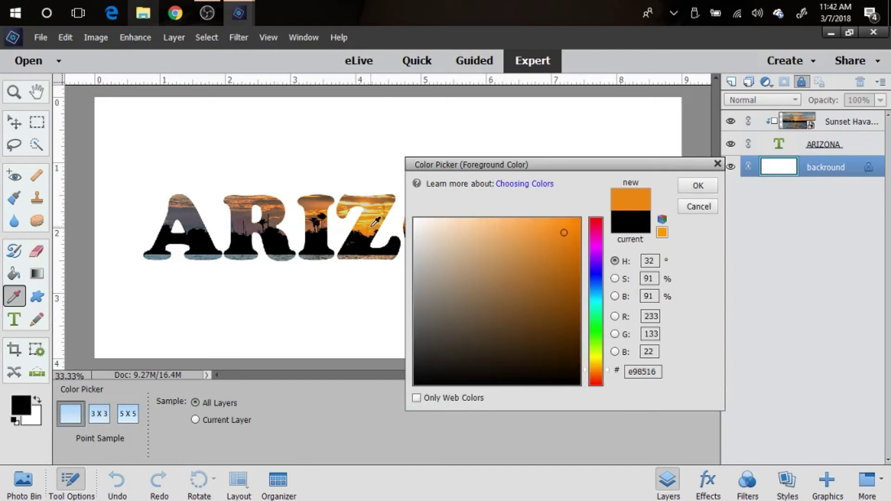
{"action": "left_click", "coordinate": [375, 222]}
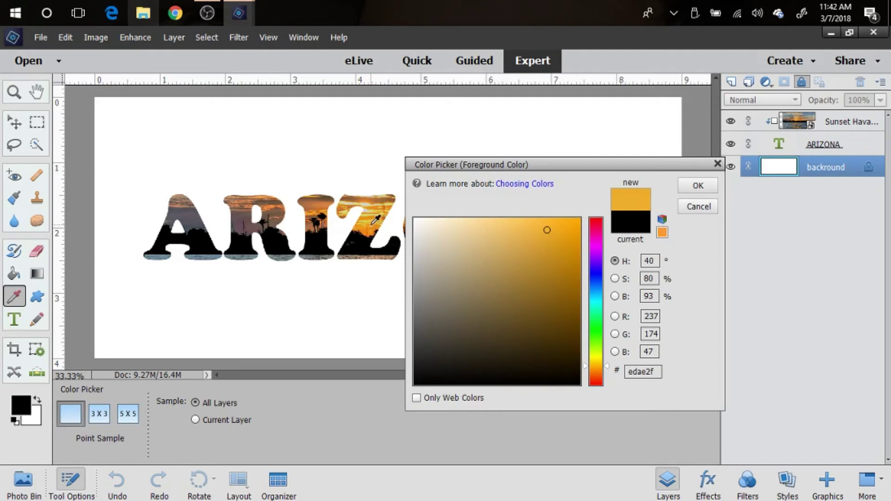
{"action": "left_click", "coordinate": [374, 221]}
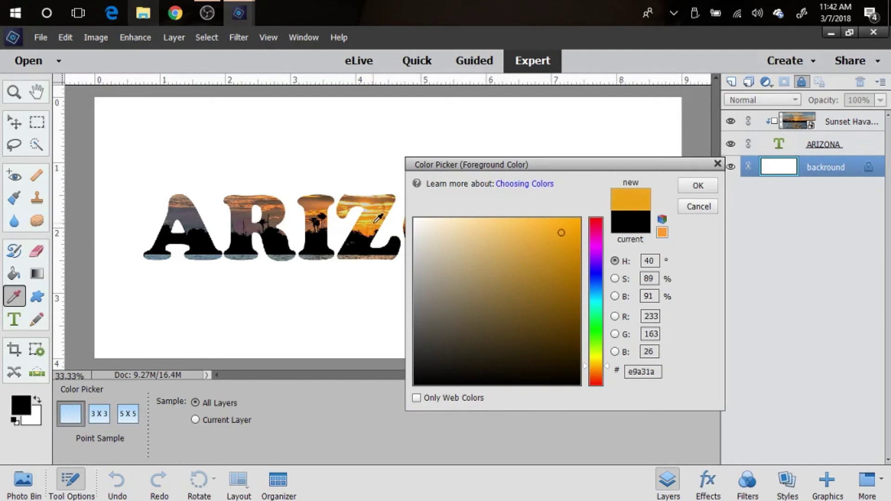
{"action": "left_click", "coordinate": [376, 222]}
{"action": "left_click", "coordinate": [373, 221]}
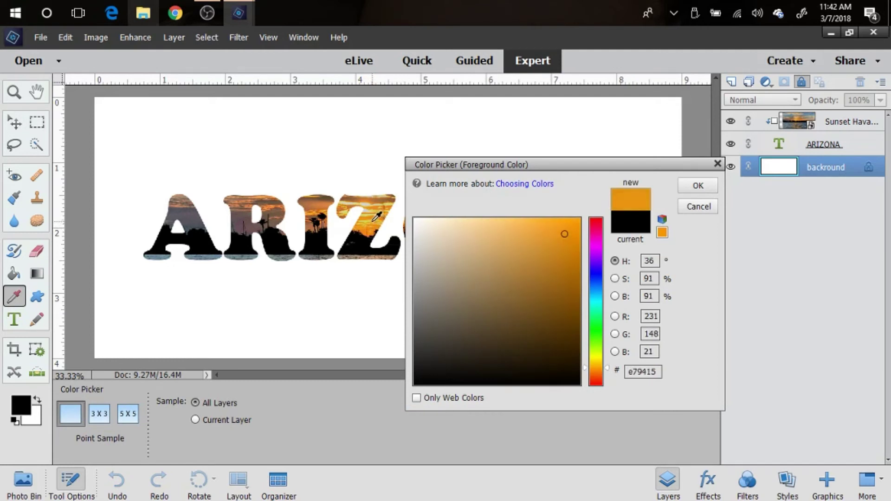
{"action": "left_click", "coordinate": [371, 221]}
{"action": "left_click", "coordinate": [372, 221]}
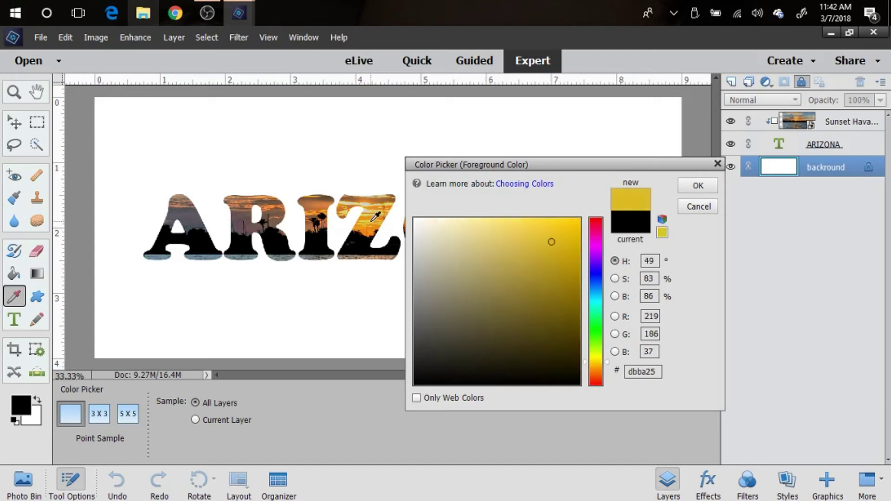
Confirm golden yellow as the foreground colour and hide the Sunset and ARIZONA layers.
{"action": "left_click", "coordinate": [708, 182]}
{"action": "key", "text": "g"}
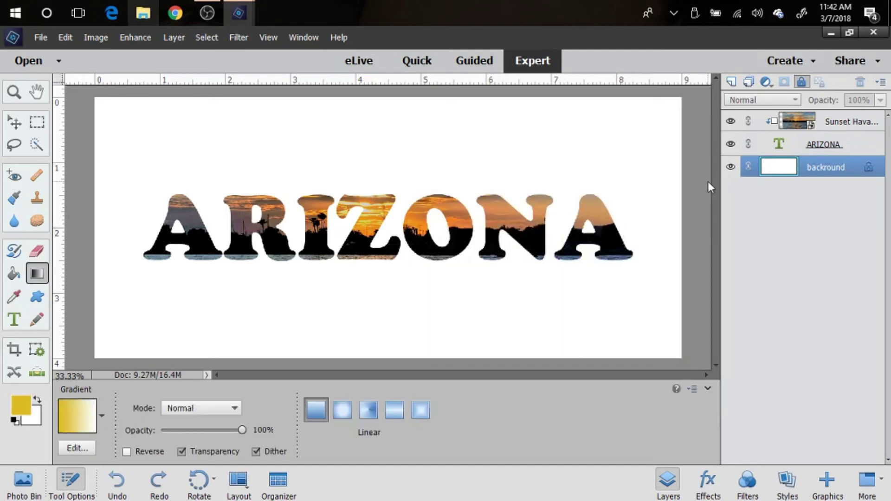
{"action": "left_click", "coordinate": [730, 122]}
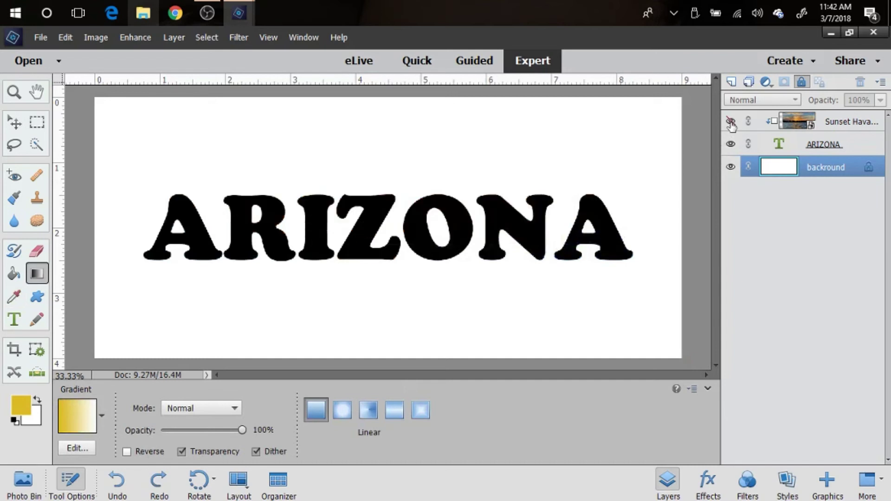
{"action": "left_click", "coordinate": [731, 144]}
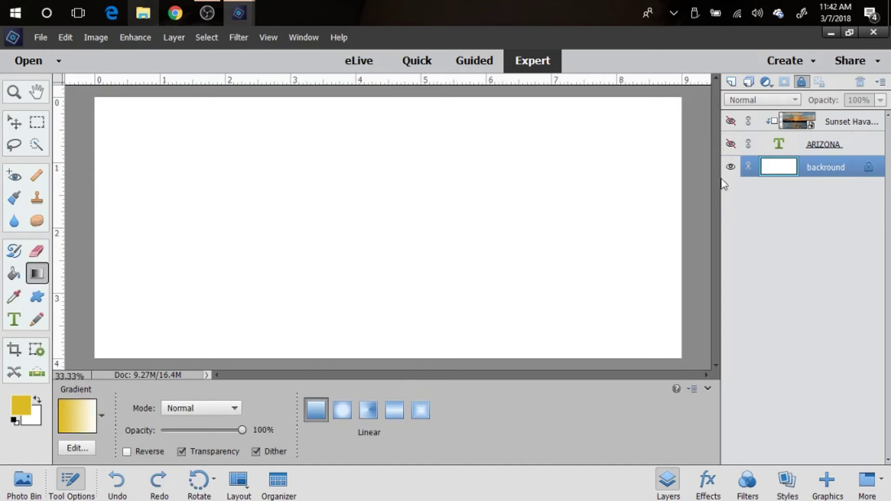
Unlock the backround layer and fill it with a yellow-to-white gradient from top to bottom.
{"action": "left_click", "coordinate": [868, 169]}
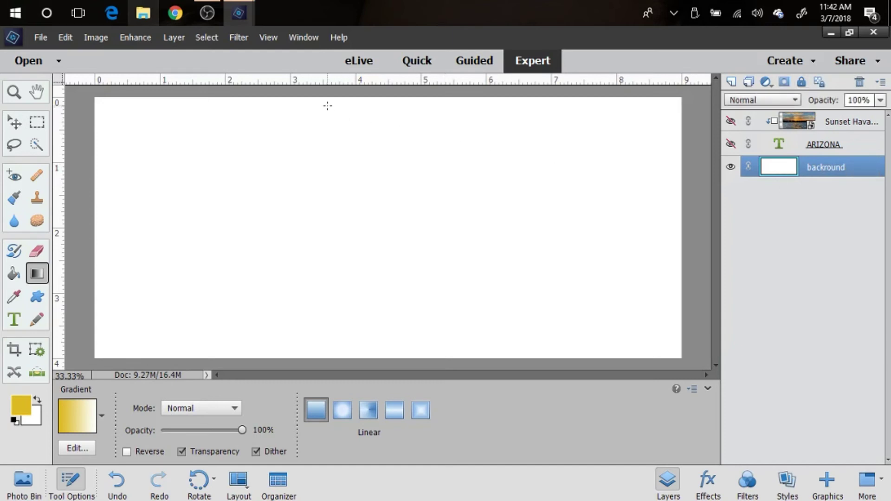
{"action": "left_click_drag", "start_coordinate": [327, 103], "coordinate": [331, 336]}
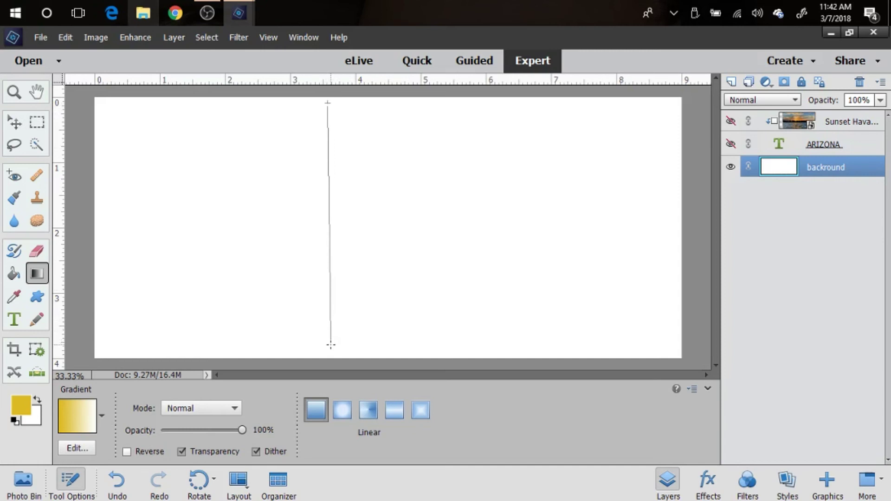
{"action": "left_click_drag", "start_coordinate": [331, 345], "coordinate": [331, 345]}
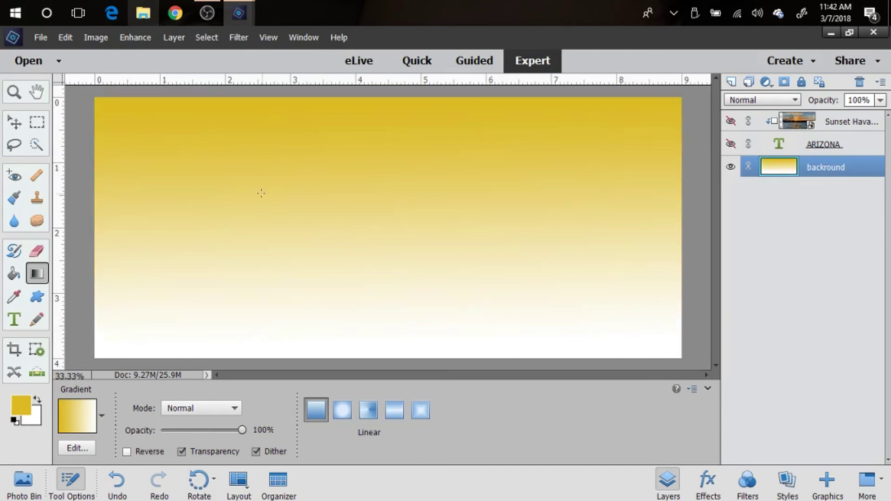
Undo the gradient, try a shorter one across the upper canvas, then undo back to white.
{"action": "left_click", "coordinate": [119, 482]}
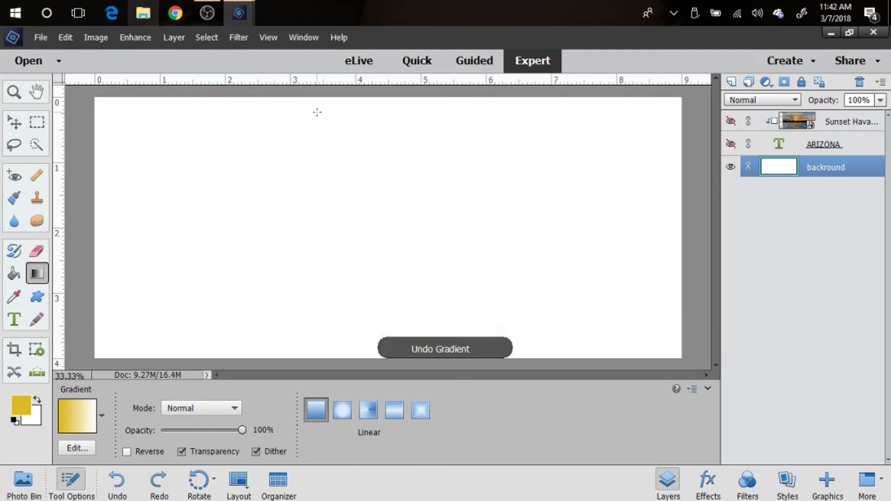
{"action": "left_click_drag", "start_coordinate": [317, 111], "coordinate": [315, 235]}
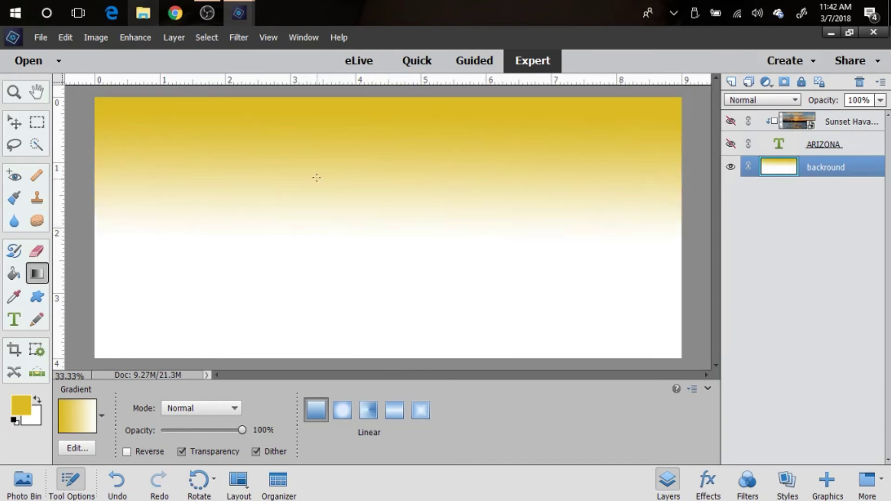
{"action": "left_click", "coordinate": [122, 481]}
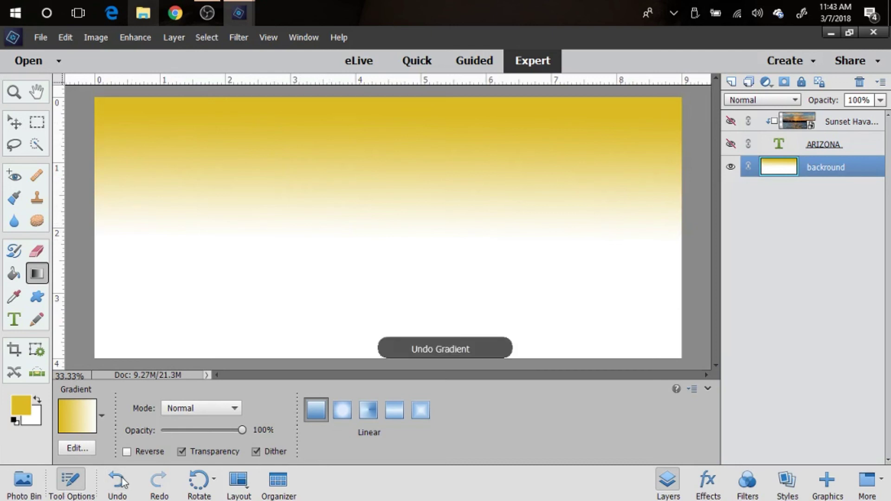
{"action": "left_click", "coordinate": [122, 481]}
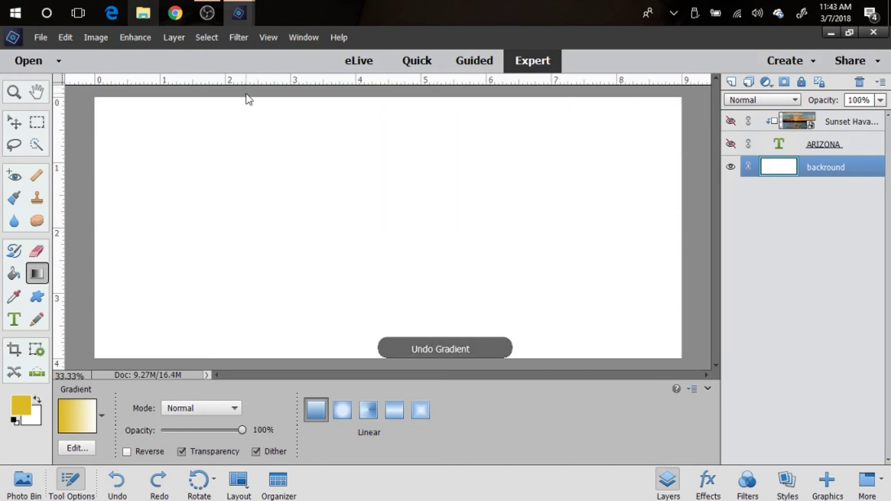
Draw the yellow-to-white gradient from the canvas top edge to the bottom edge, leaving gradient settings unchanged.
{"action": "left_click_drag", "start_coordinate": [247, 99], "coordinate": [251, 387]}
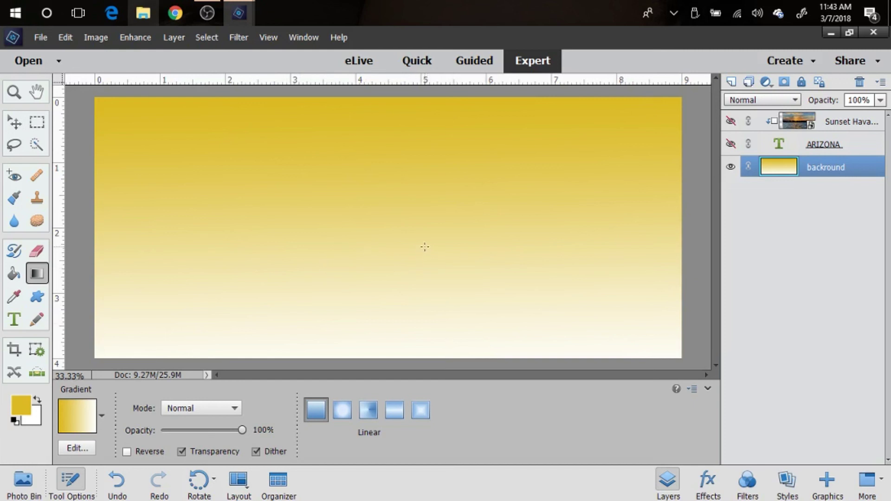
{"action": "left_click", "coordinate": [65, 417]}
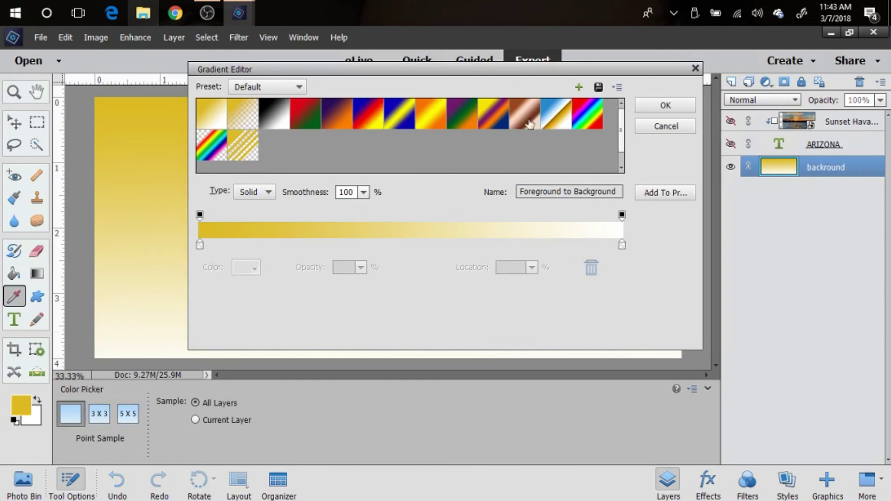
{"action": "left_click", "coordinate": [665, 128]}
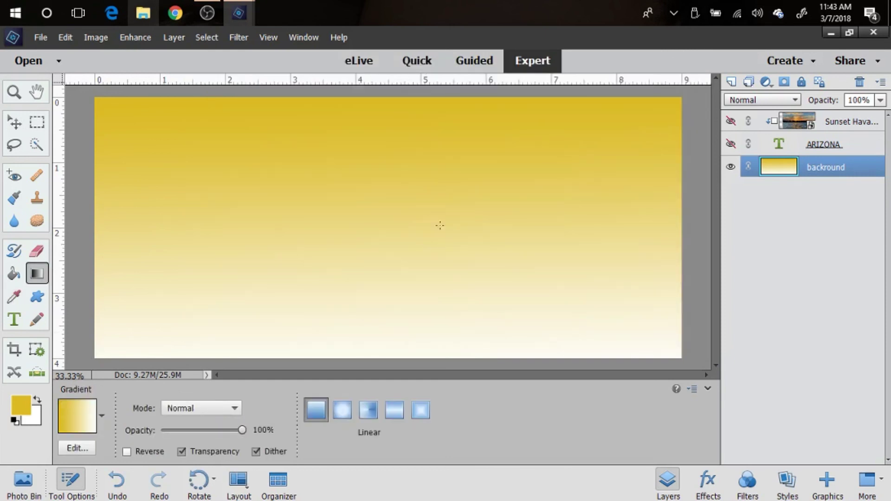